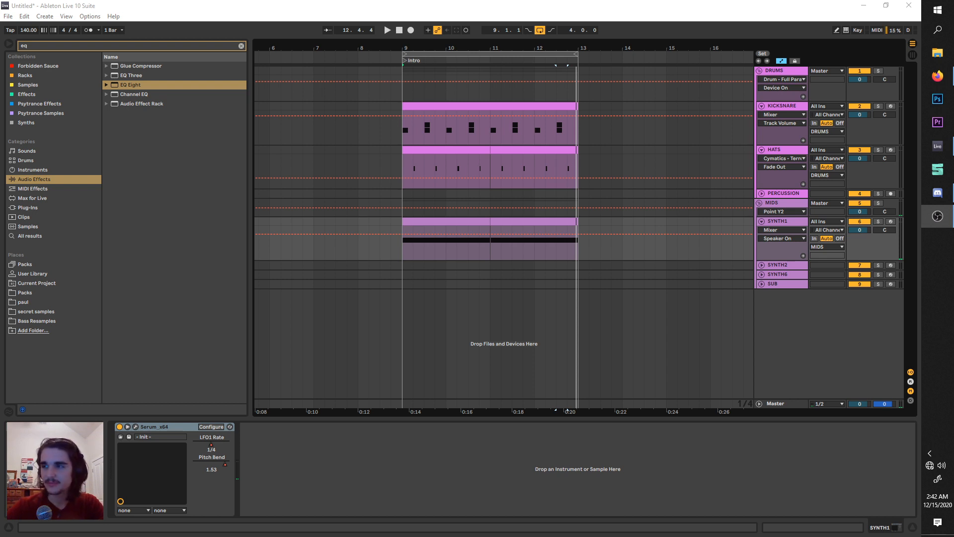
Select the SYNTH1 track and play the four-bar intro loop to hear the existing sound.
left_click(779, 222)
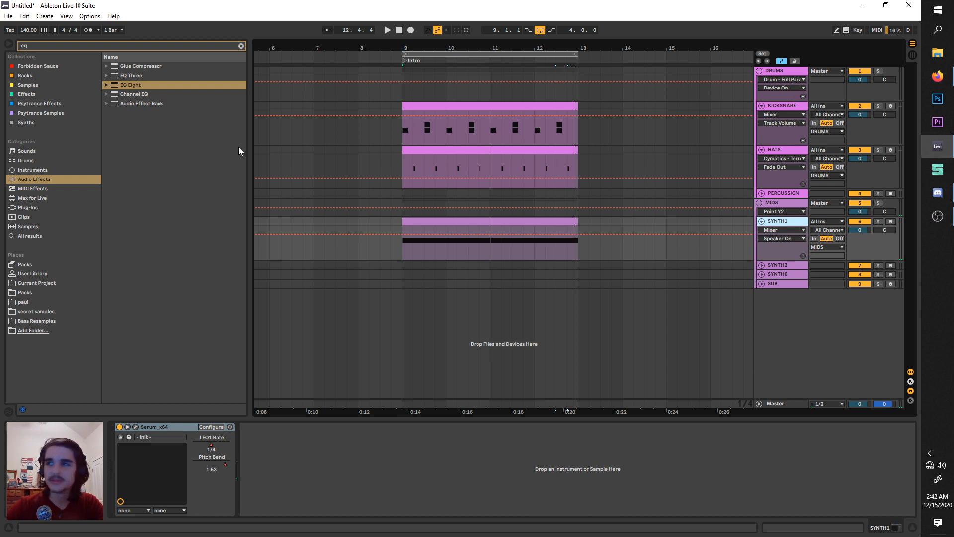
left_click(387, 31)
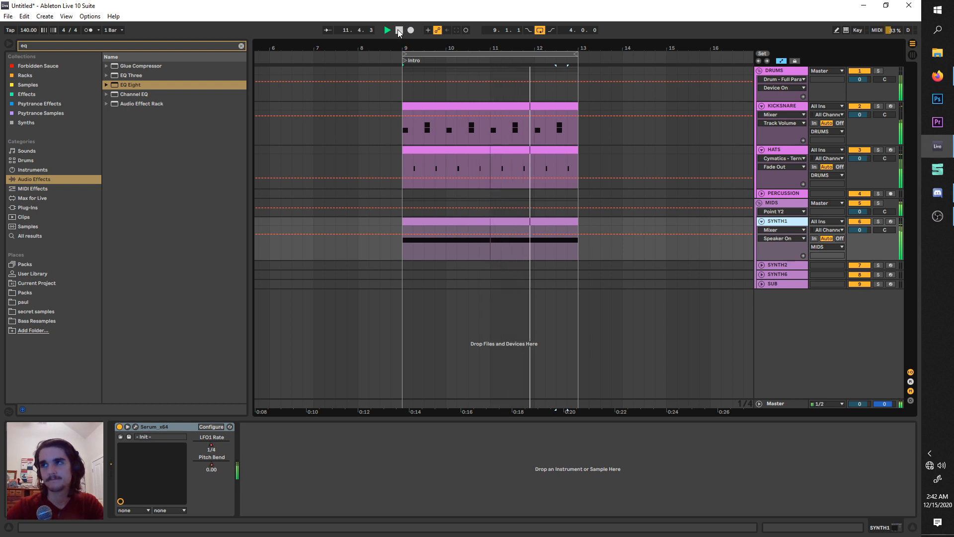
left_click(399, 31)
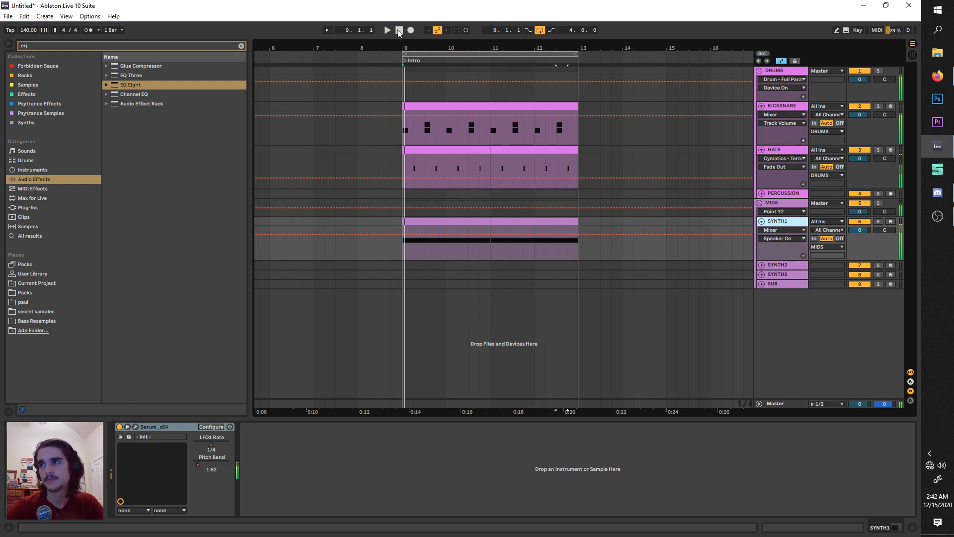
Copy the SYNTH1 clip from bars 9 to 11 onto the SYNTH2 track at bar 9 and make that track taller.
left_click(761, 265)
left_click_drag(405, 243, 499, 243)
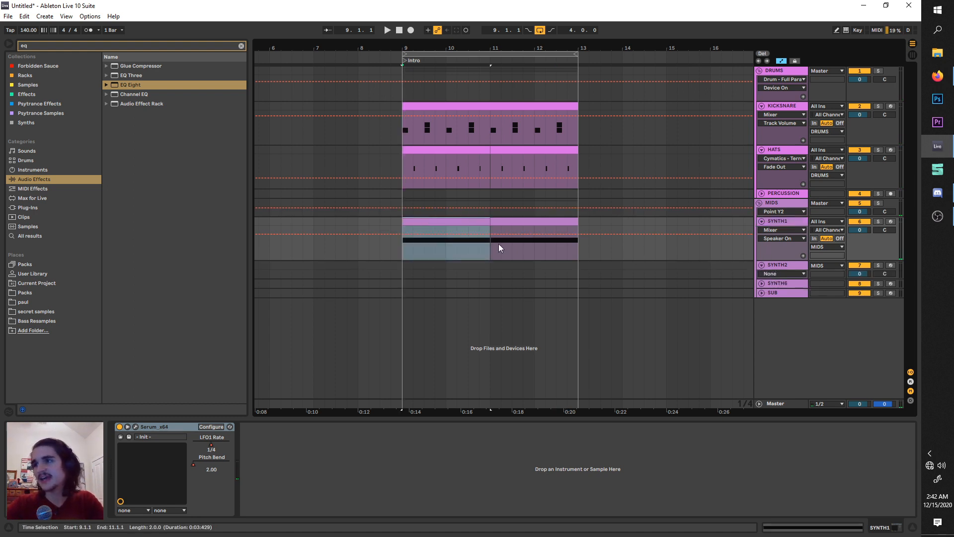
left_click(408, 267)
key("ctrl+v")
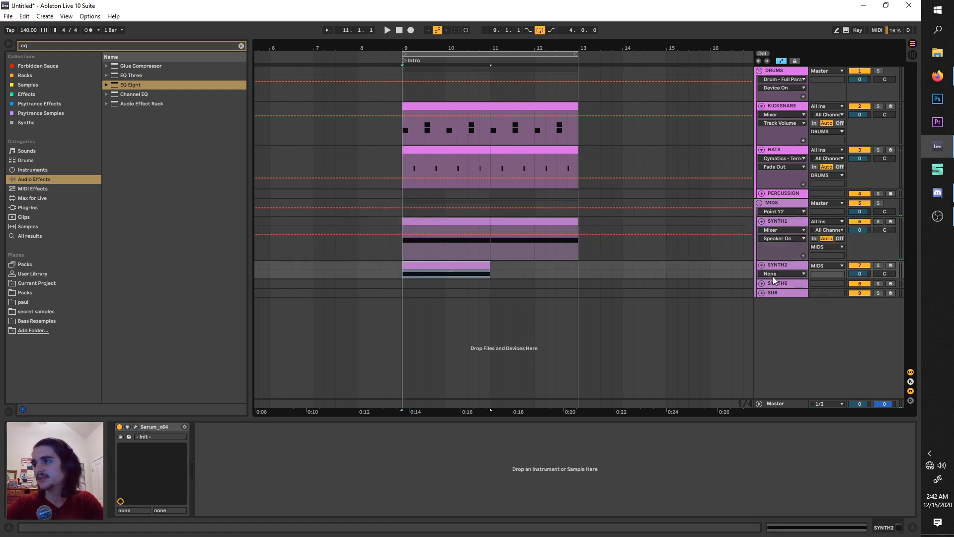
left_click_drag(774, 279, 774, 295)
Duplicate the SYNTH2 clip so it also fills bars 11 to 13, and mute the SYNTH1 track.
left_click(464, 267)
left_click(458, 255)
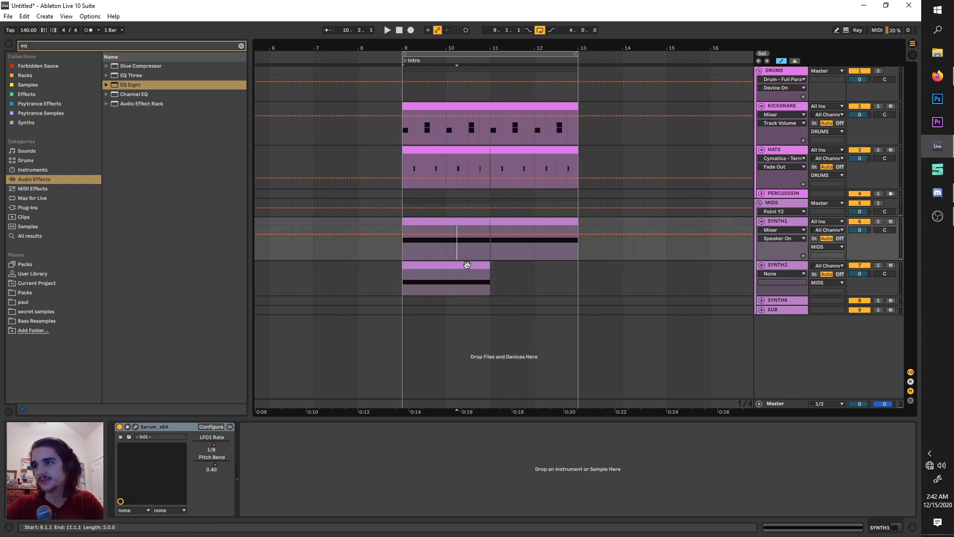
left_click(467, 264)
key("ctrl+d")
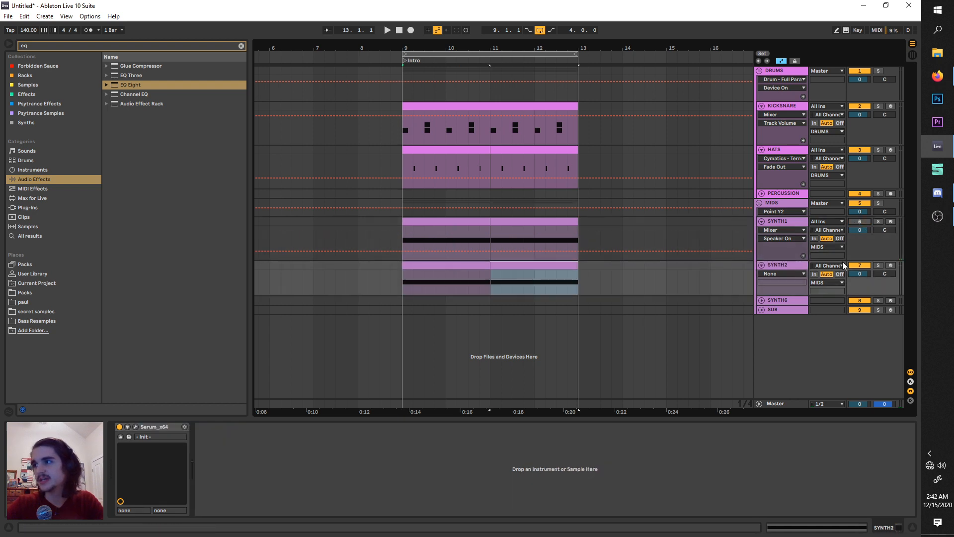
Open the Serum instrument on SYNTH2 and assign LFO 1 to oscillator A's level.
left_click(804, 269)
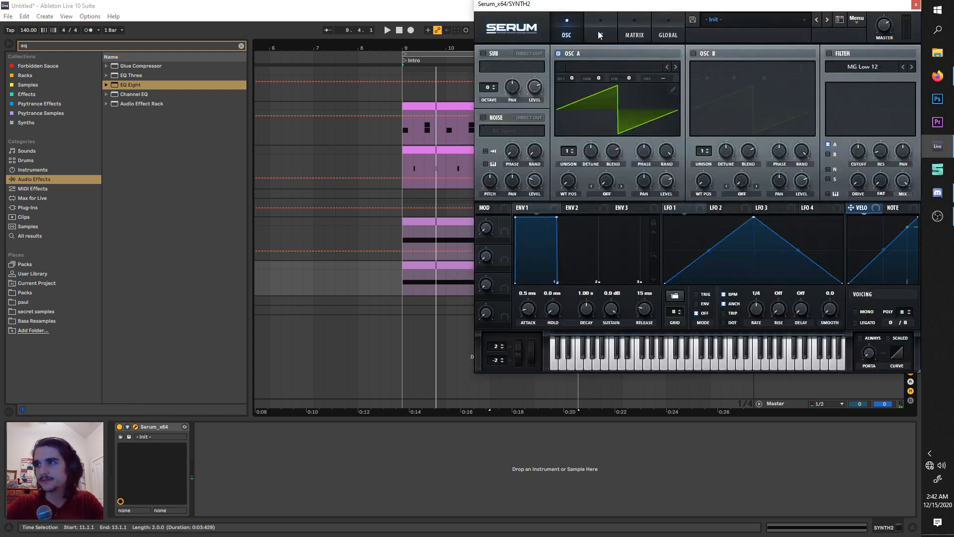
left_click_drag(596, 4, 478, 65)
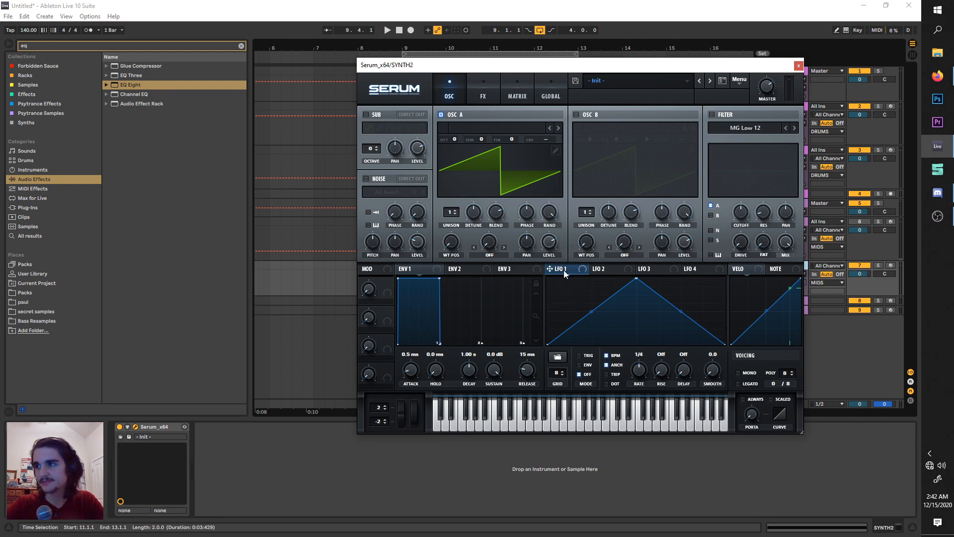
left_click_drag(552, 254, 543, 225)
Shift LFO 1's peak to about a quarter of its cycle while auditioning the loop, and move the Serum window clear of the track headers.
key("space")
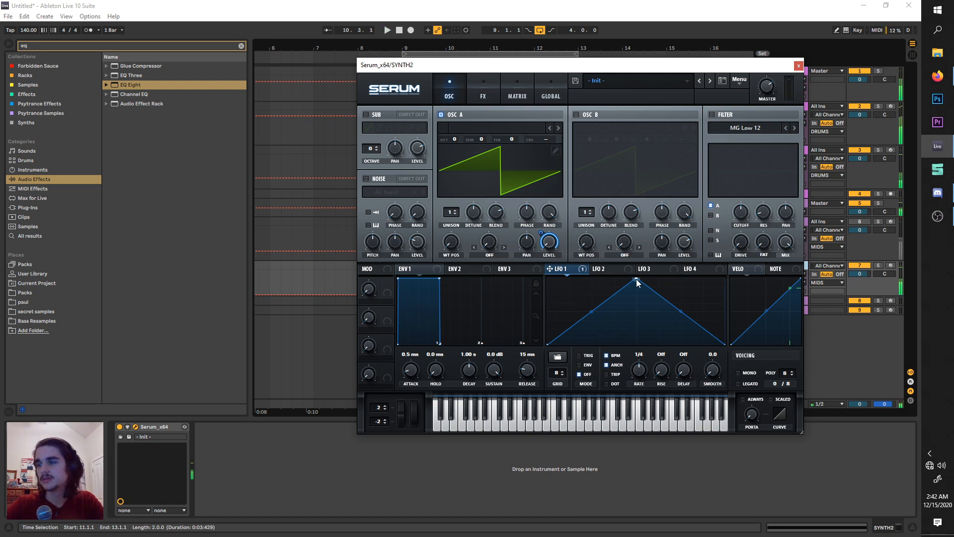
left_click_drag(636, 279, 591, 283)
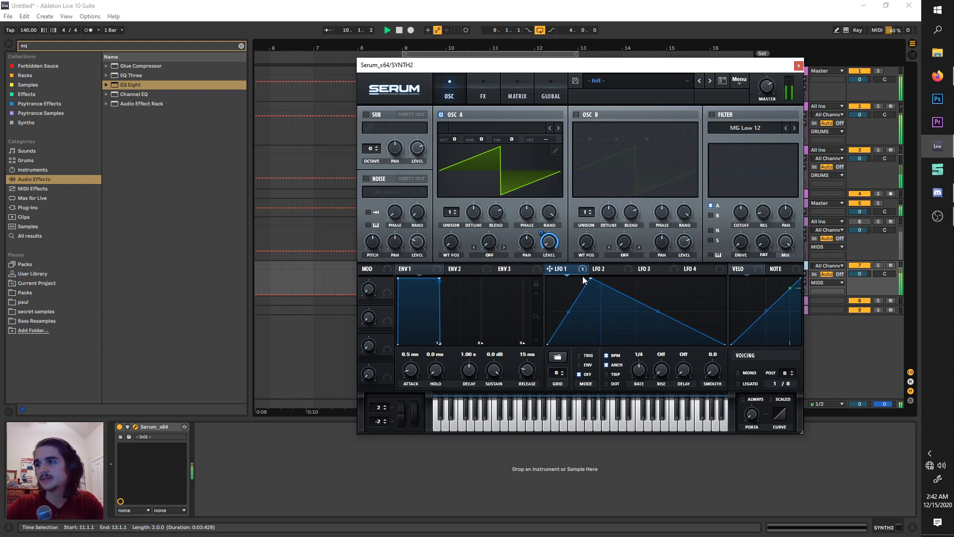
left_click_drag(475, 67, 387, 84)
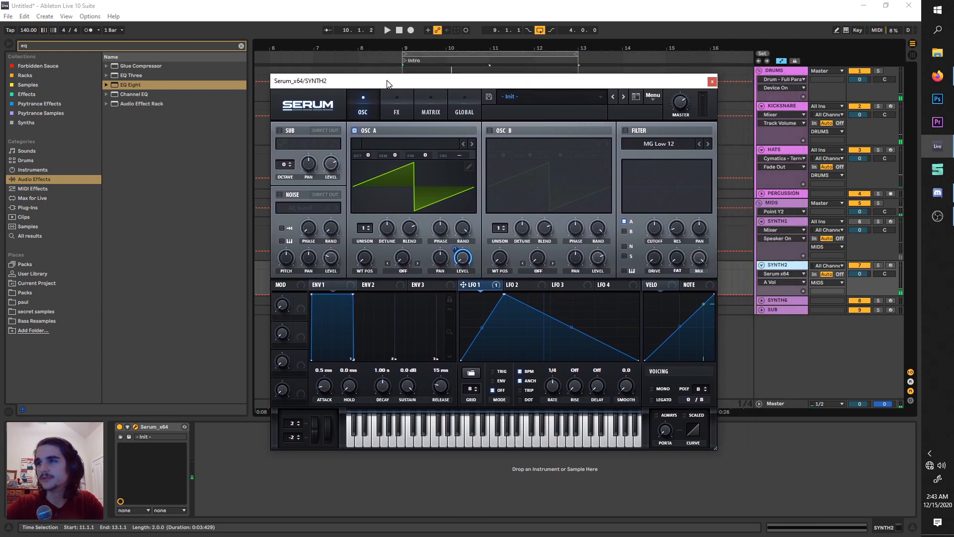
Load the Basic Shapes wavetable into oscillator A, set its wavetable position to 4, and audition the square wave.
left_click(401, 143)
mouse_move(407, 179)
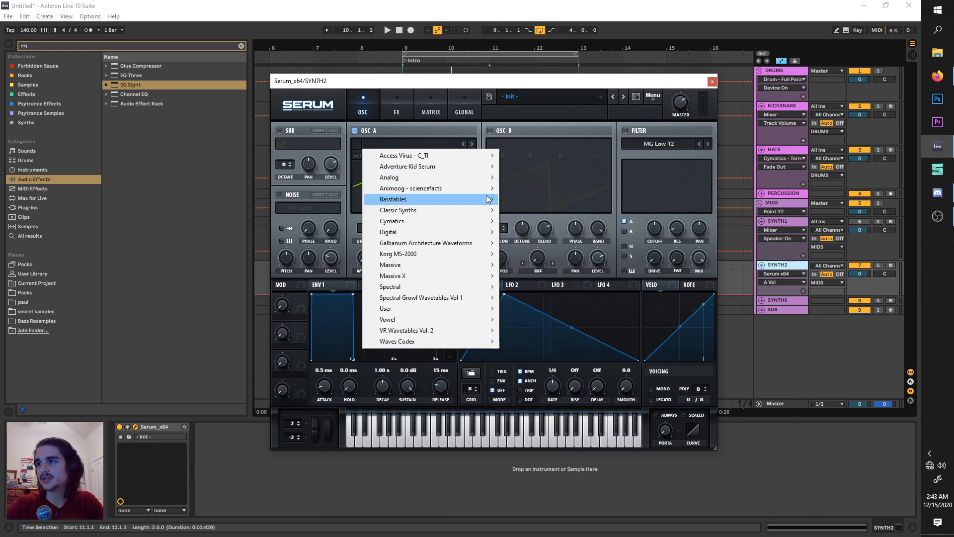
left_click(542, 224)
left_click(403, 258)
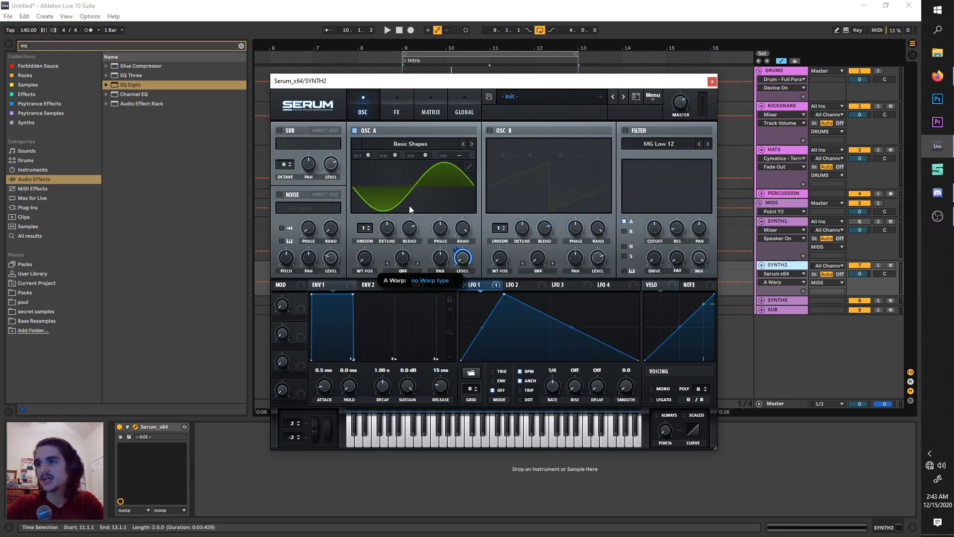
left_click_drag(374, 261, 383, 208)
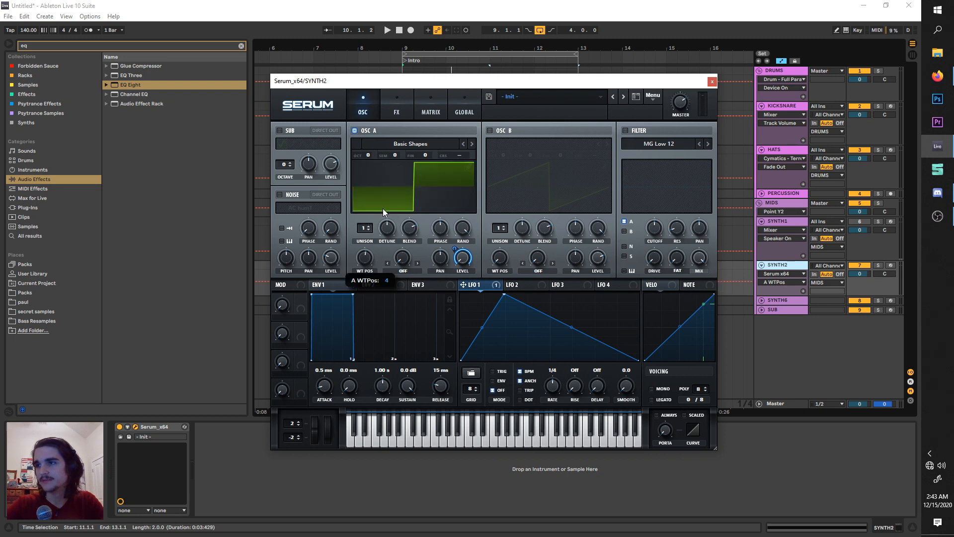
key("space")
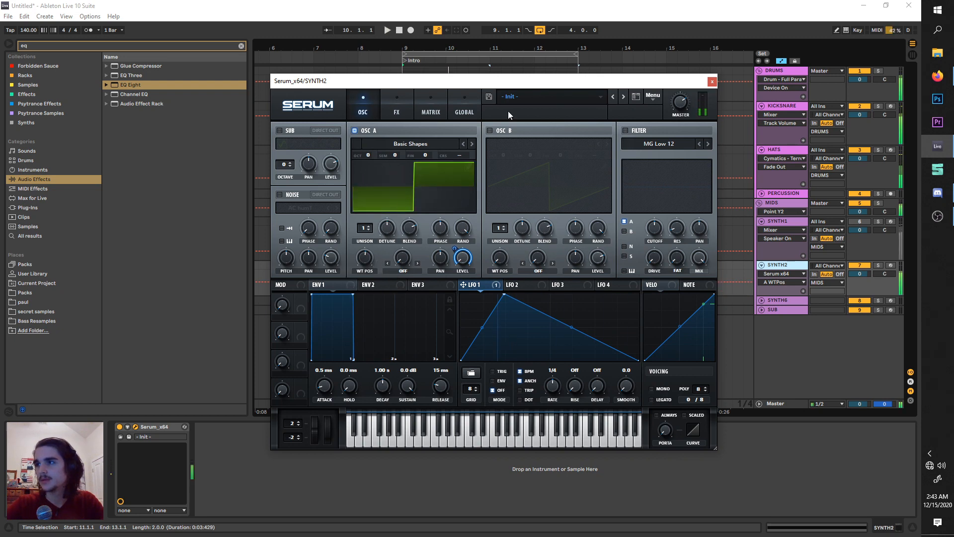
key("space")
Enable oscillator B and set its octave to +2.
left_click(506, 131)
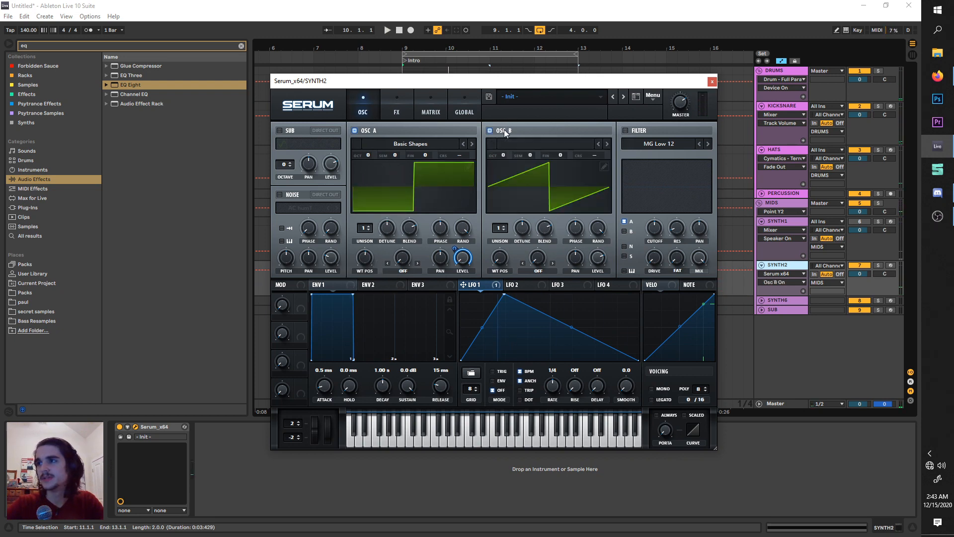
left_click(597, 256)
left_click_drag(502, 156, 512, 138)
Set oscillator A's warp mode to FM (from B) with an amount of 37% and audition the loop.
left_click(408, 272)
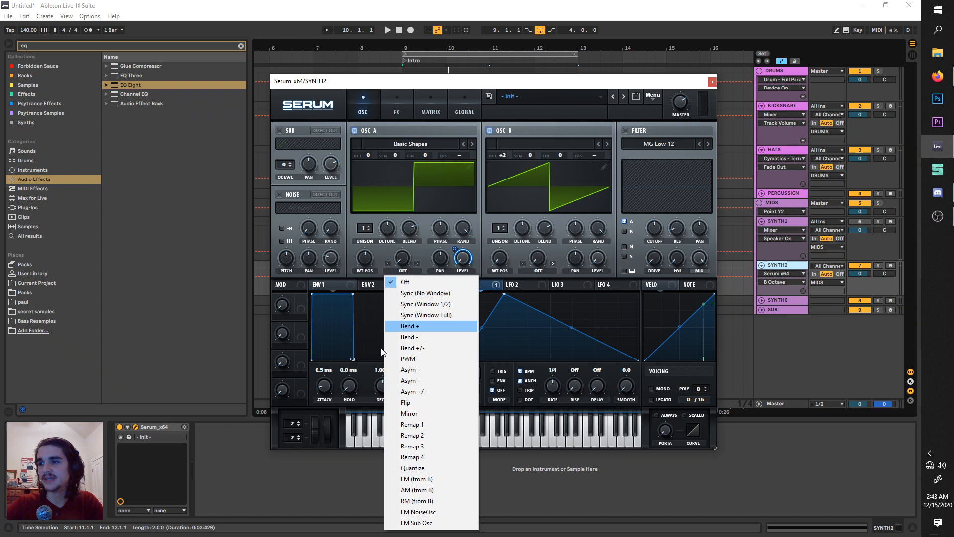
left_click(419, 478)
left_click_drag(402, 257, 406, 225)
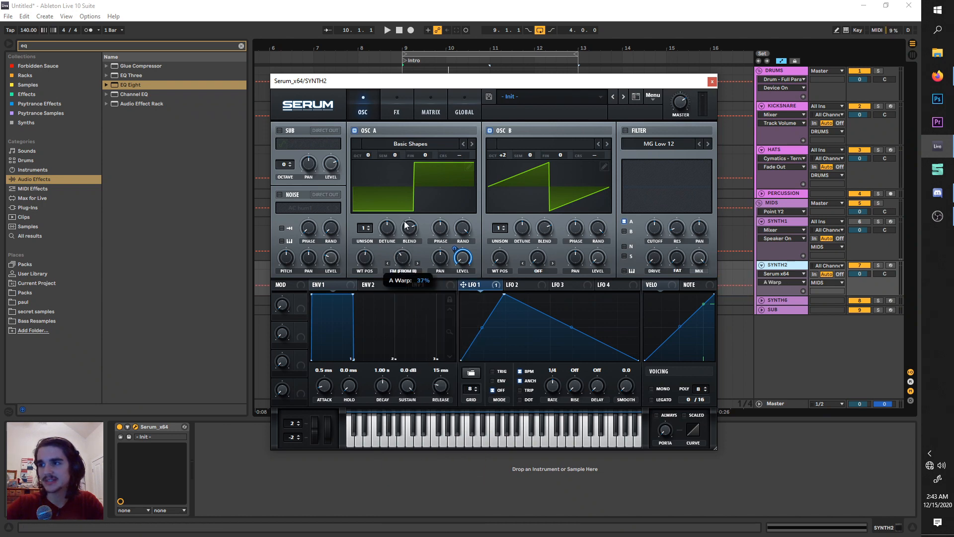
key("space")
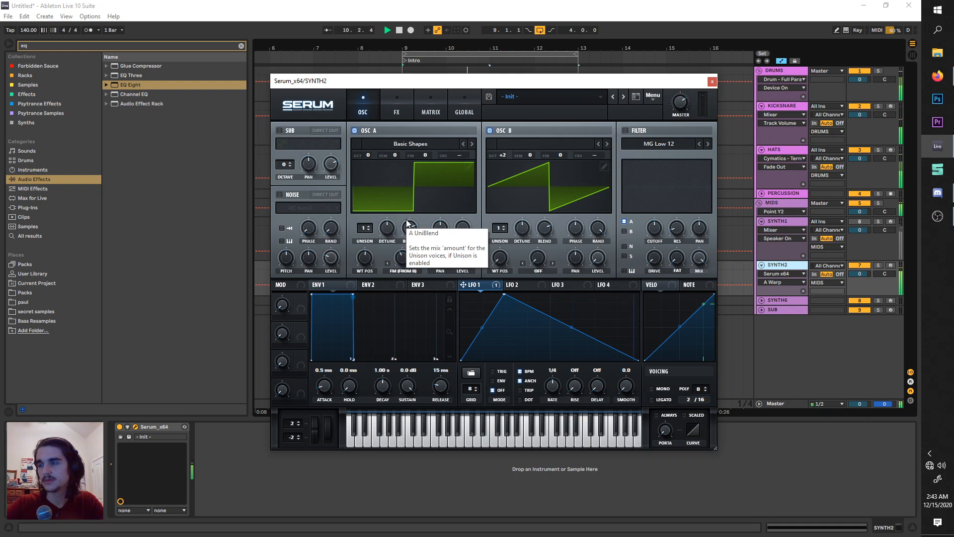
key("space")
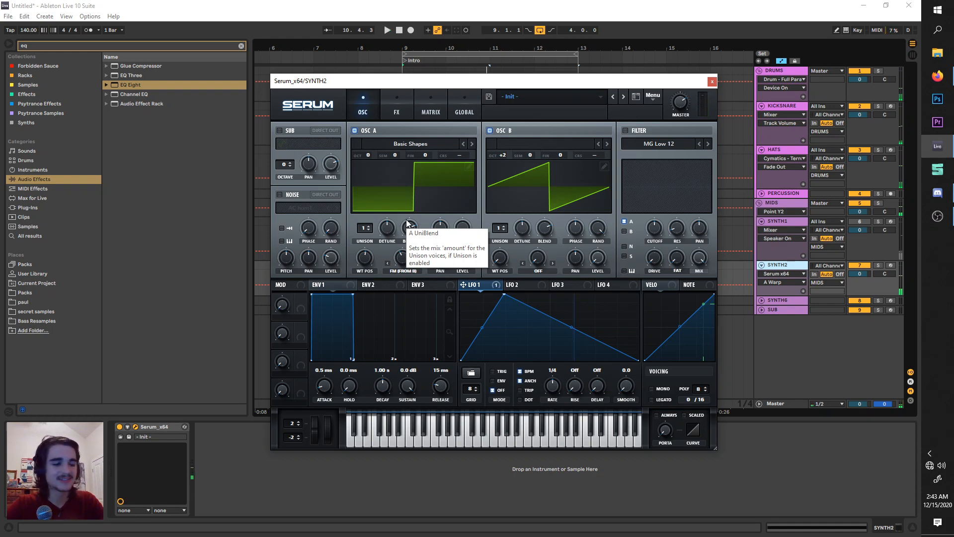
key("space")
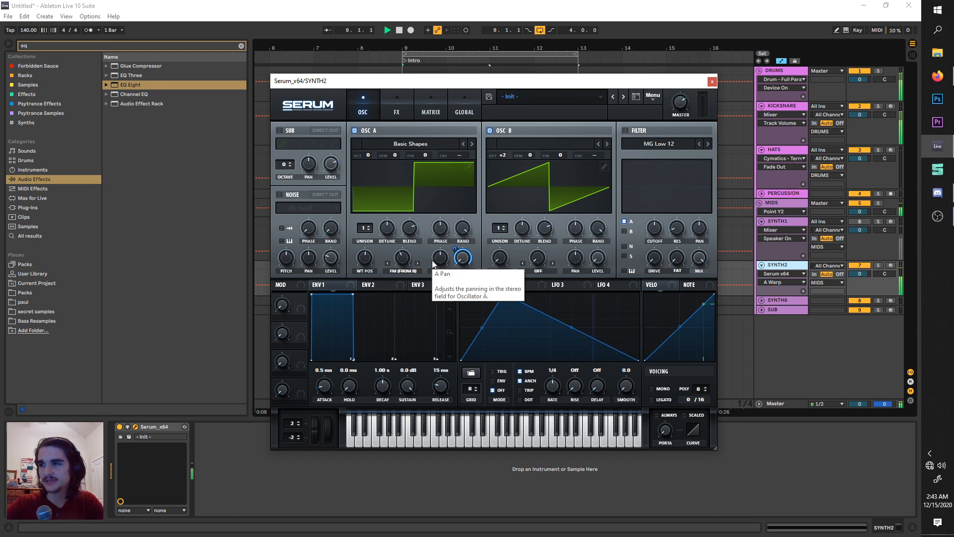
key("space")
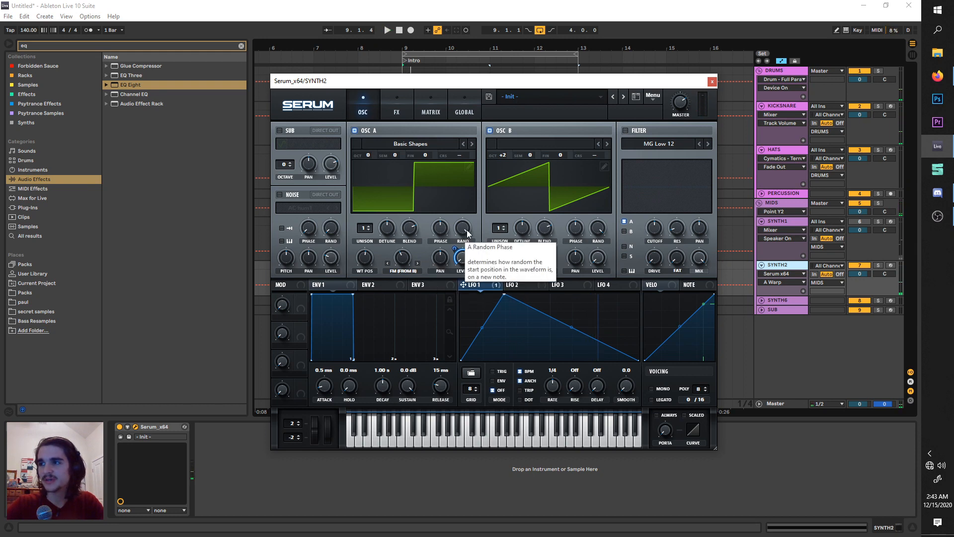
Turn the random phase of oscillators A and B all the way down and audition the loop.
left_click_drag(467, 233, 442, 362)
left_click(596, 226)
key("space")
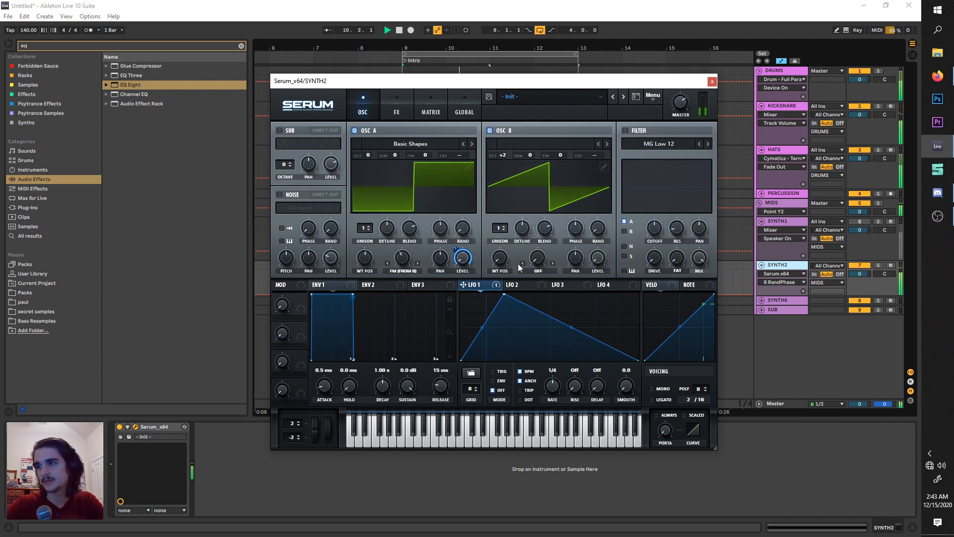
key("space")
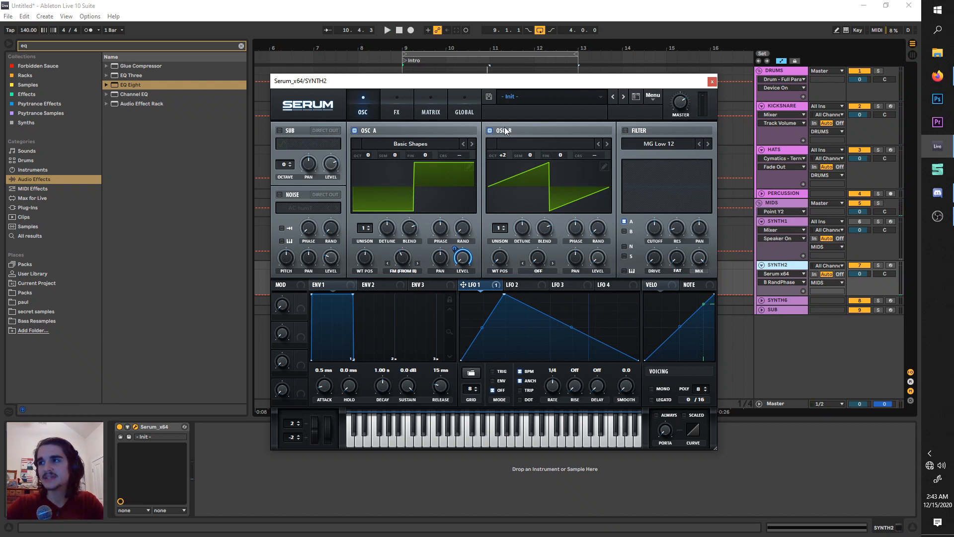
Set oscillator B's warp mode to Sync (No Window), raise its amount to about 2.27%, and sweep it during playback.
left_click(539, 269)
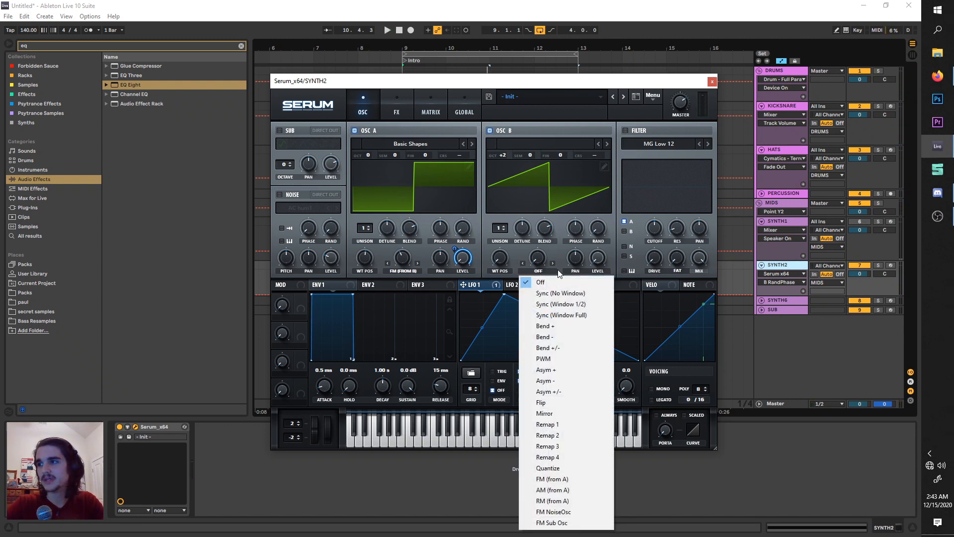
left_click(555, 287)
left_click_drag(544, 258, 548, 212)
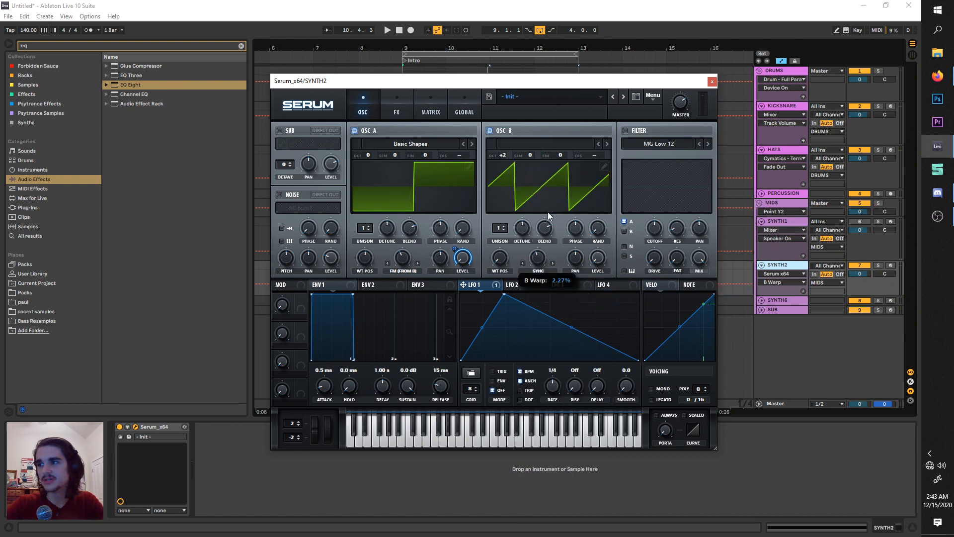
key("space")
left_click_drag(540, 258, 530, 275)
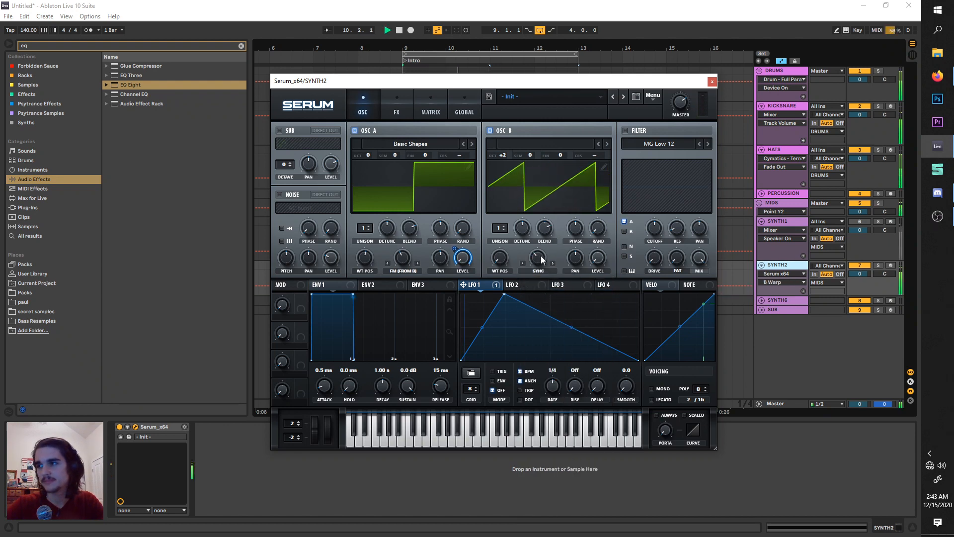
key("space")
Select LFO 2 and sweep oscillator B's sync amount by ear up to about 2.51% and back down during playback.
left_click(527, 283)
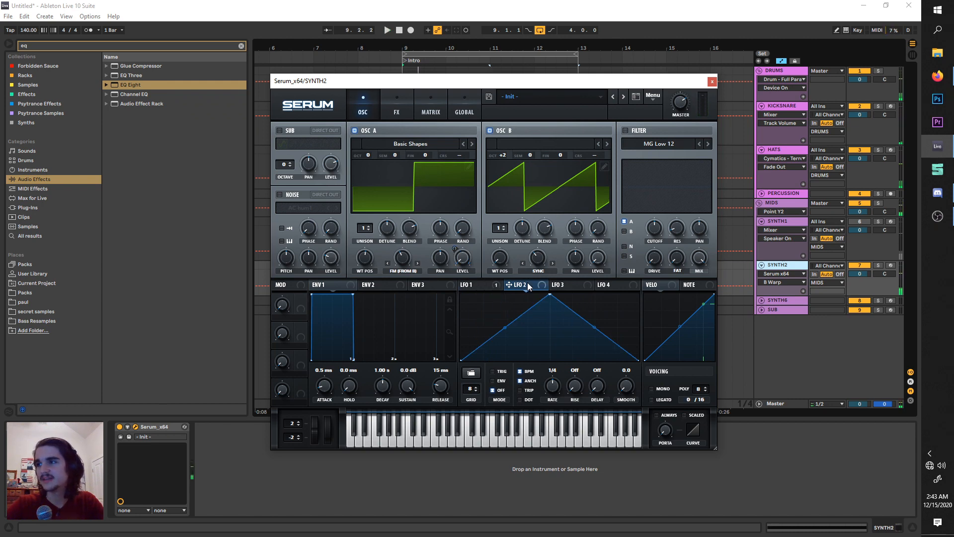
left_click_drag(541, 267, 539, 262)
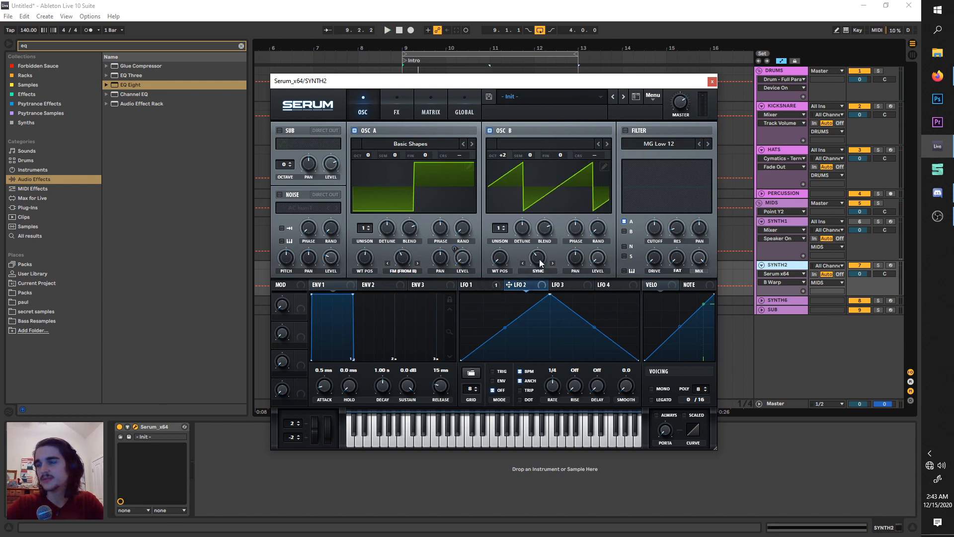
key("space")
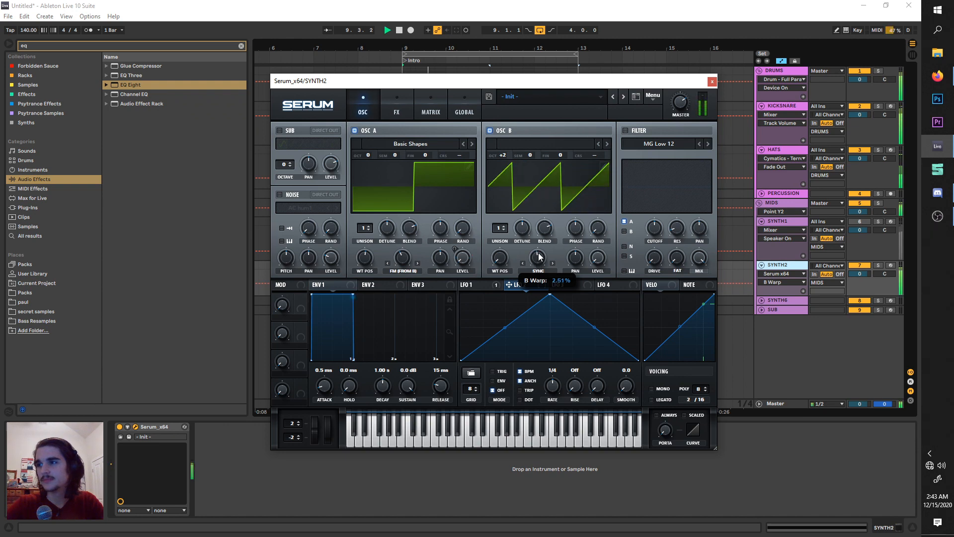
key("space")
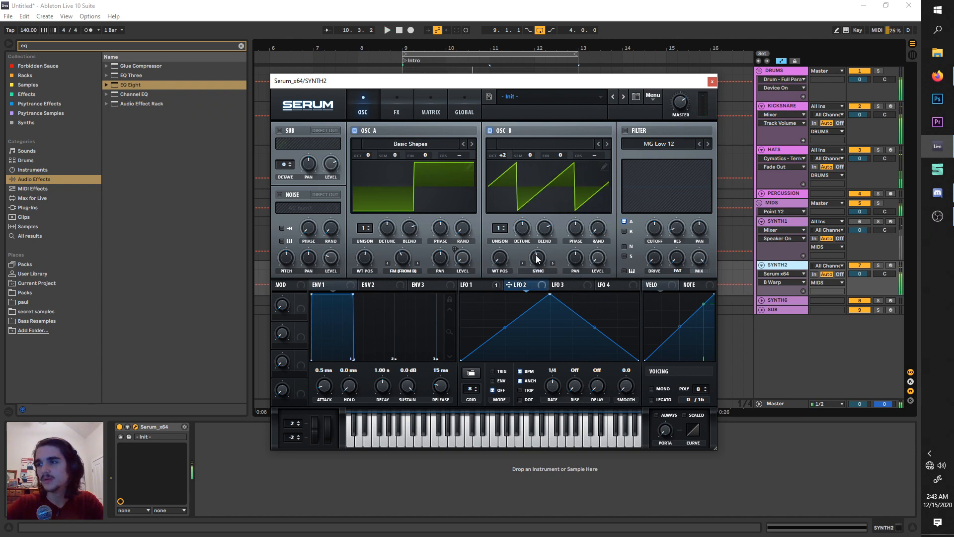
left_click_drag(537, 254, 537, 256)
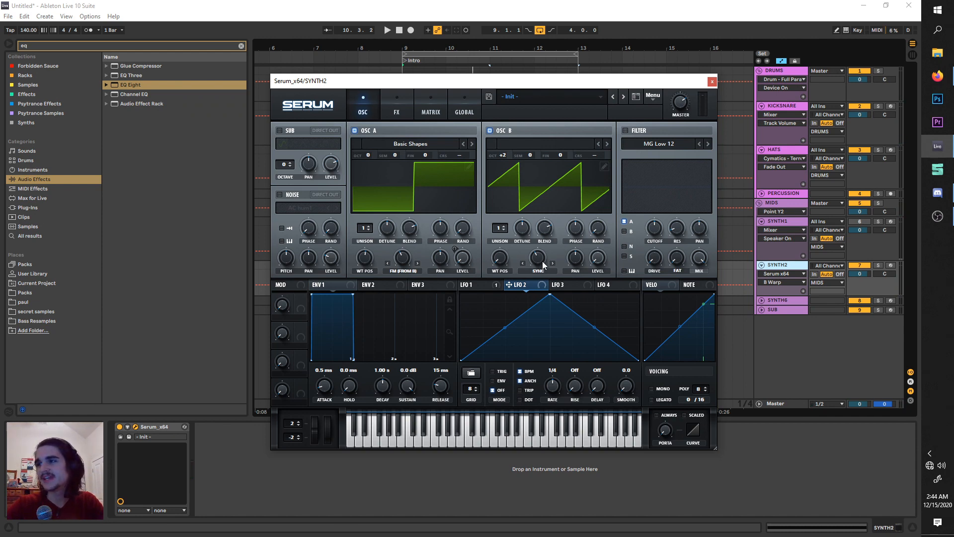
Assign LFO 2 to oscillator B's warp amount, set the LFO 2 rate to 1/2, and audition the modulation.
left_click_drag(543, 263, 532, 275)
key("space")
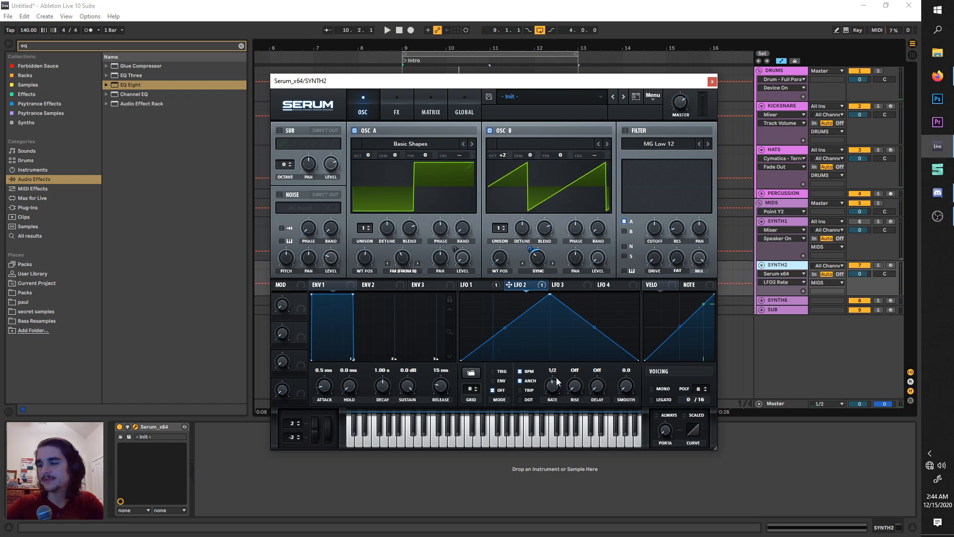
key("space")
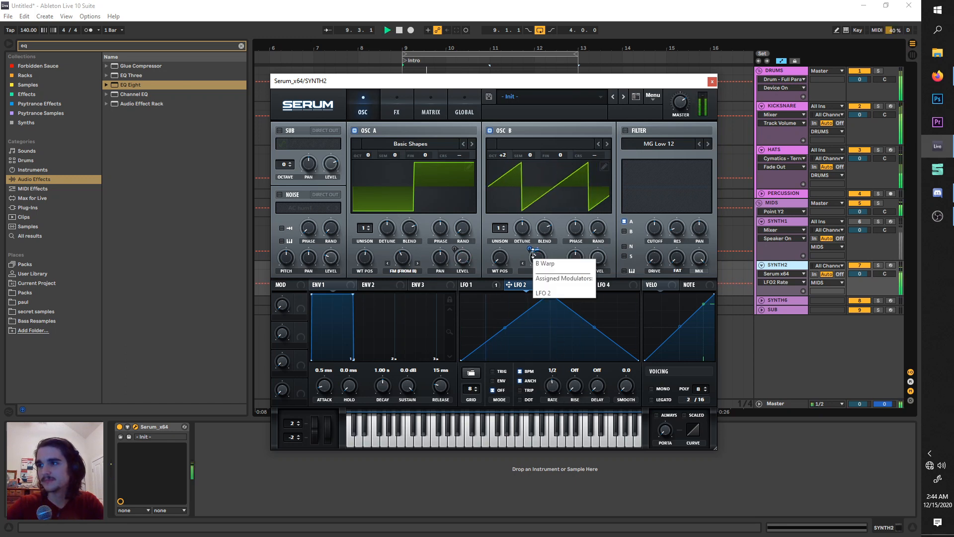
Adjust LFO 2's modulation depth on oscillator B's sync amount by ear during playback.
left_click_drag(531, 249, 542, 261)
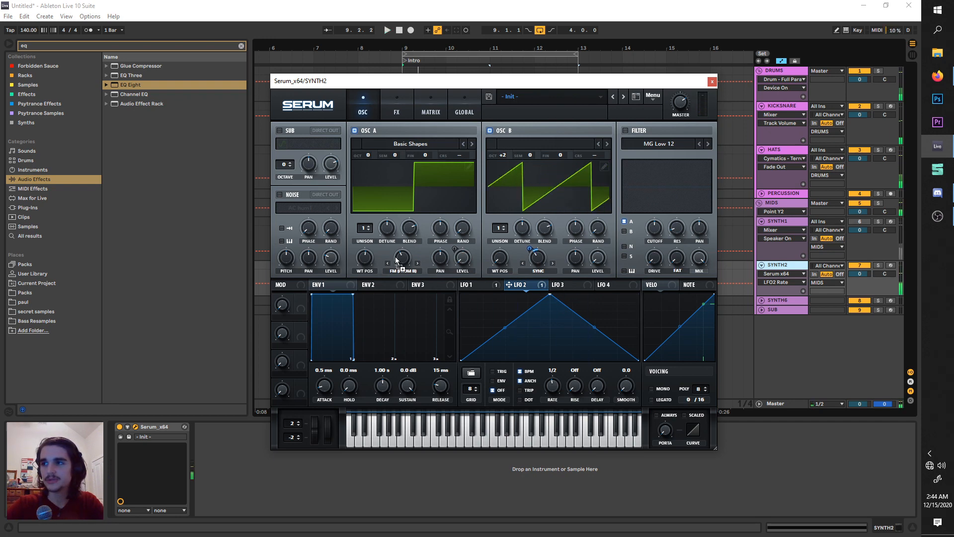
Try LFO 2 modulation at a depth of 4 on oscillator A's FM amount, and remove that modulator.
left_click_drag(395, 257, 398, 283)
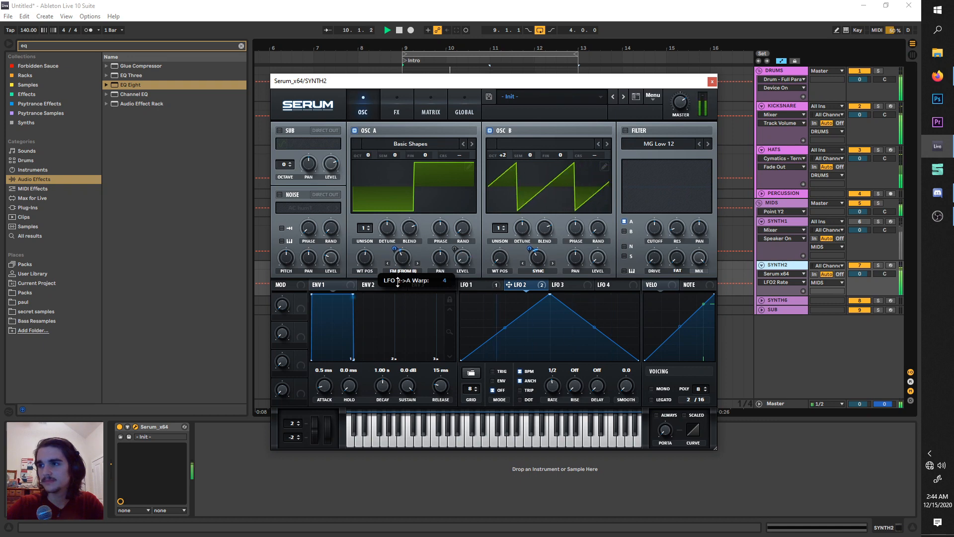
right_click(402, 255)
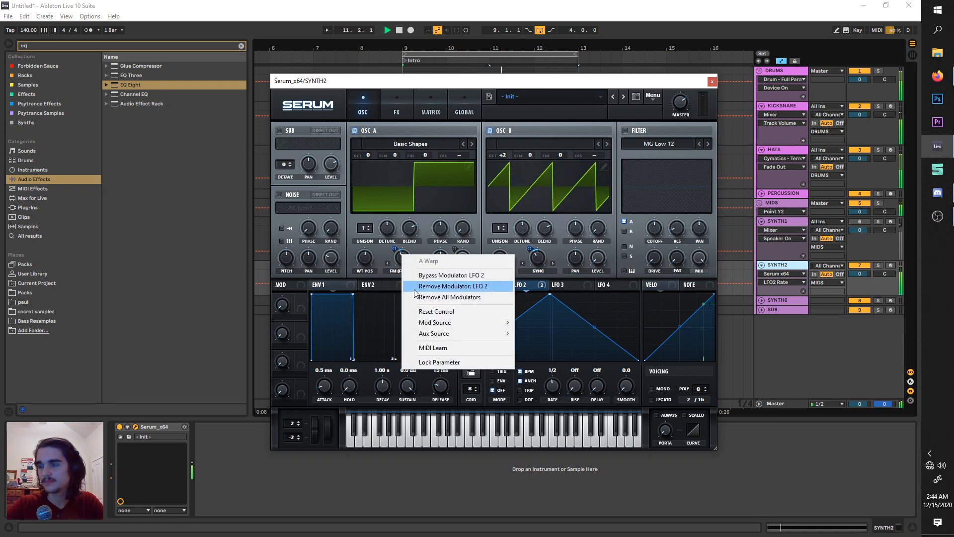
left_click(414, 287)
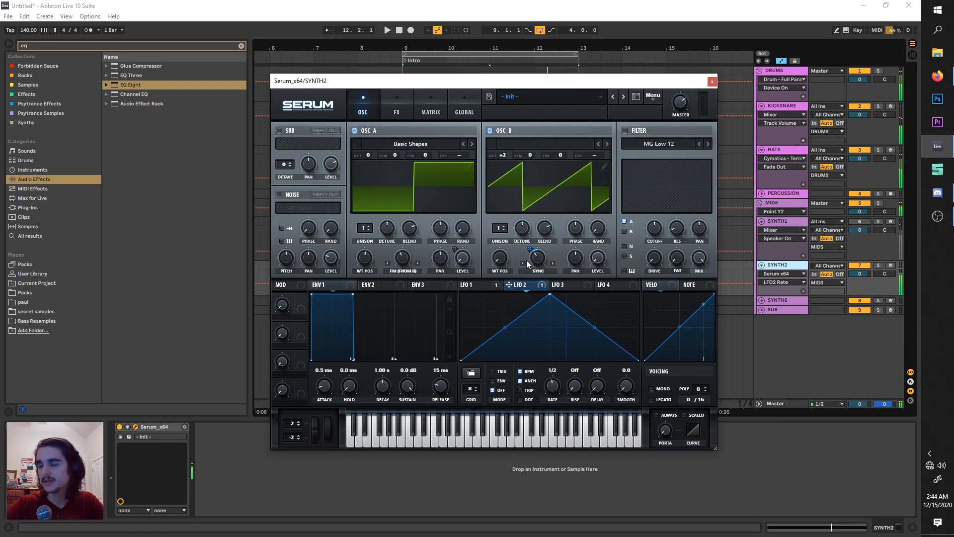
Open Serum's effects rack and enable the Delay effect.
left_click(404, 111)
left_click(370, 99)
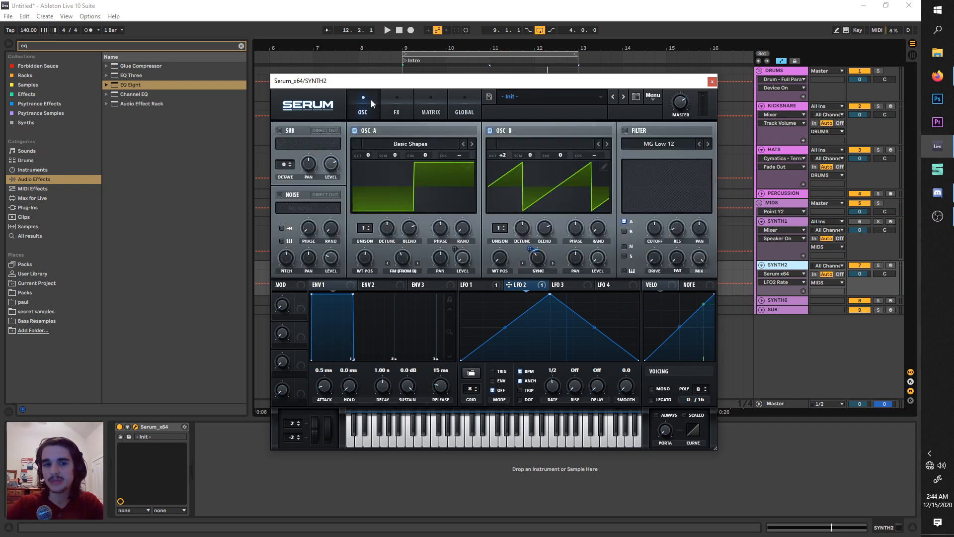
left_click(399, 109)
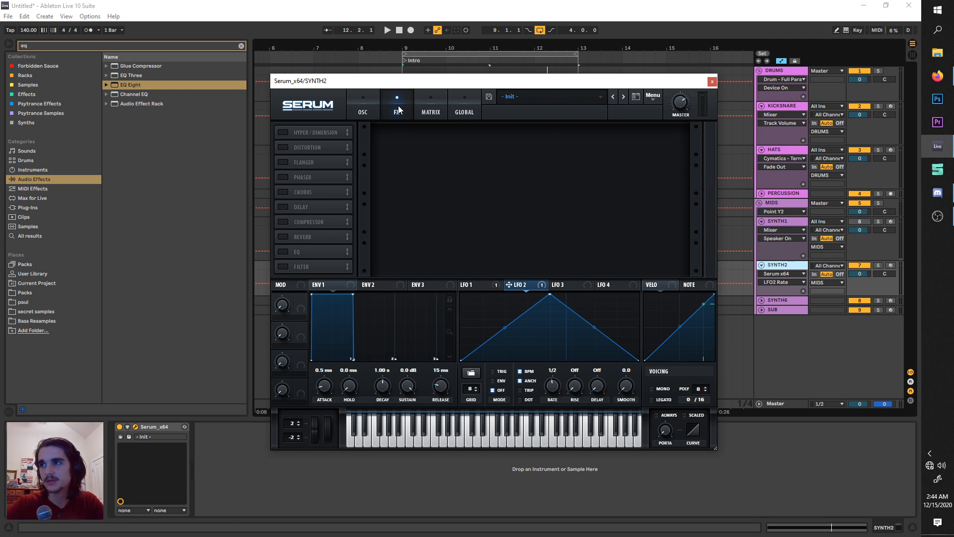
left_click(285, 208)
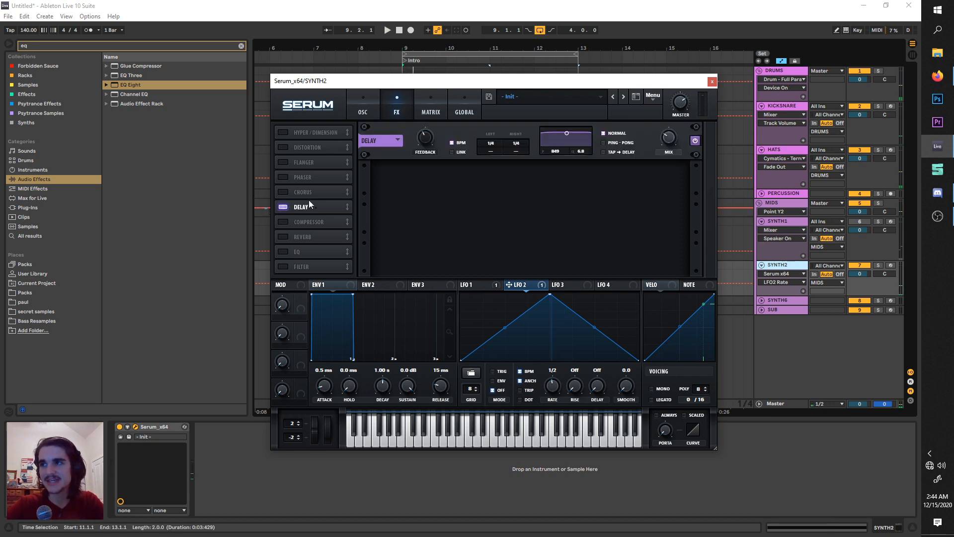
Turn off the delay's BPM sync, link its channels, set the time to about 35.28 ms, and audition it.
left_click(458, 144)
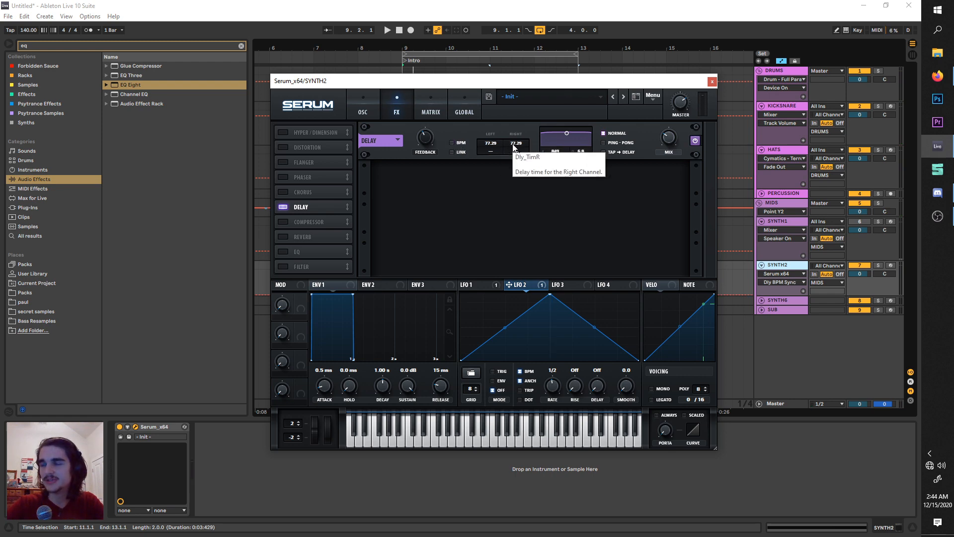
left_click(457, 152)
left_click_drag(491, 144, 488, 163)
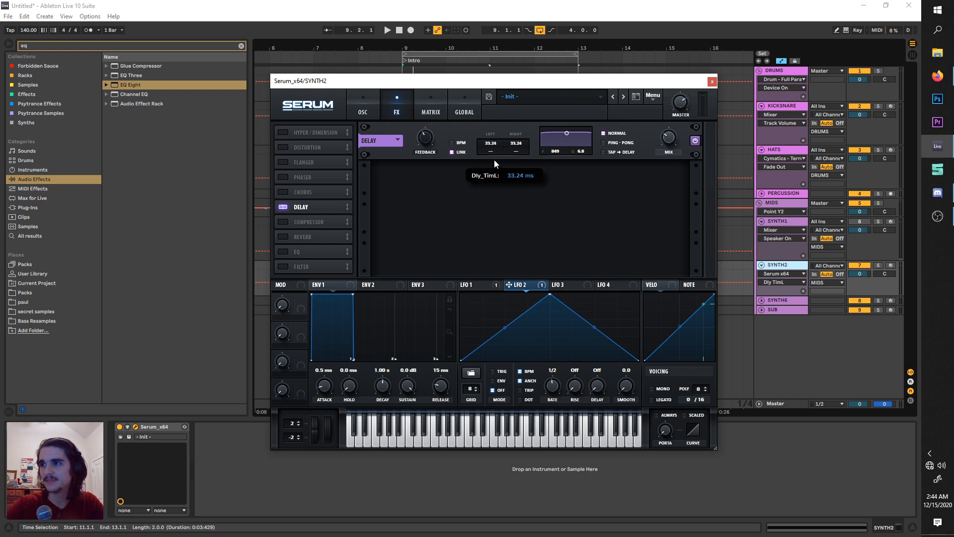
left_click_drag(494, 160, 493, 156)
key("space")
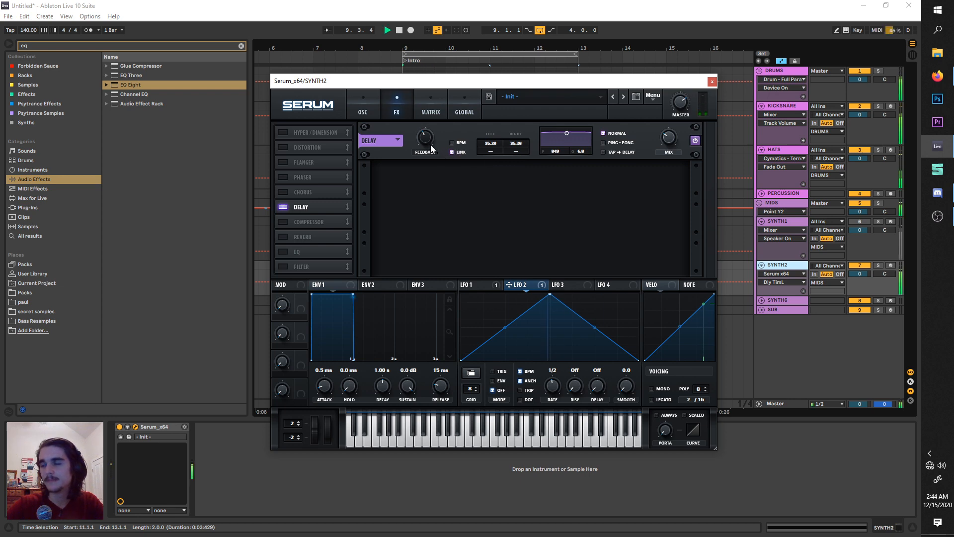
key("space")
Raise the delay feedback to about 66% and tune the linked delay time to about 38.53 ms by ear.
left_click_drag(428, 141, 440, 122)
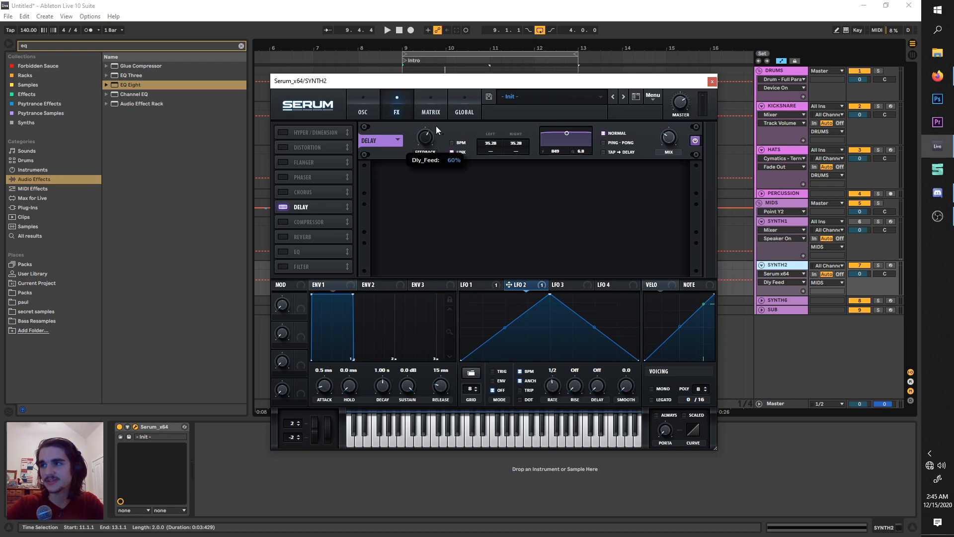
key("space")
left_click_drag(433, 136, 433, 129)
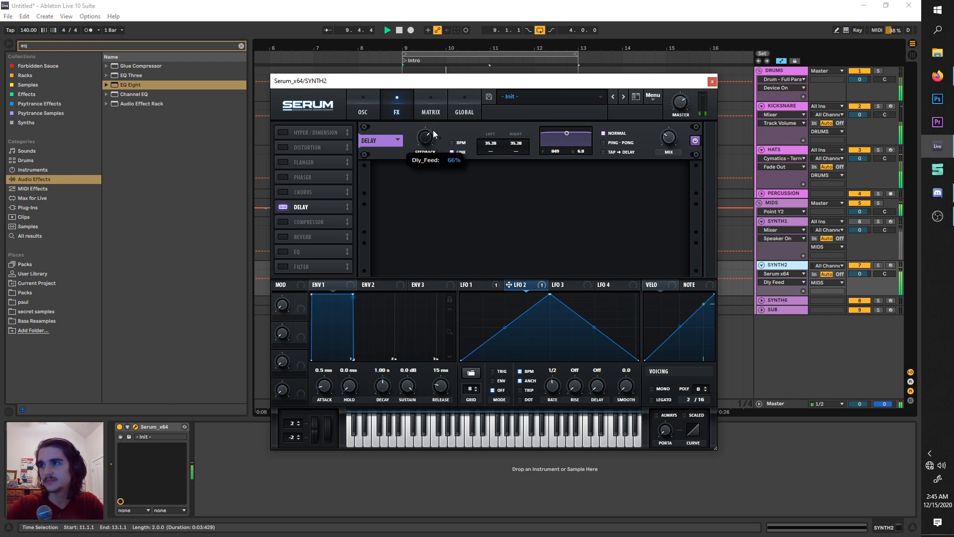
left_click_drag(496, 153, 496, 147)
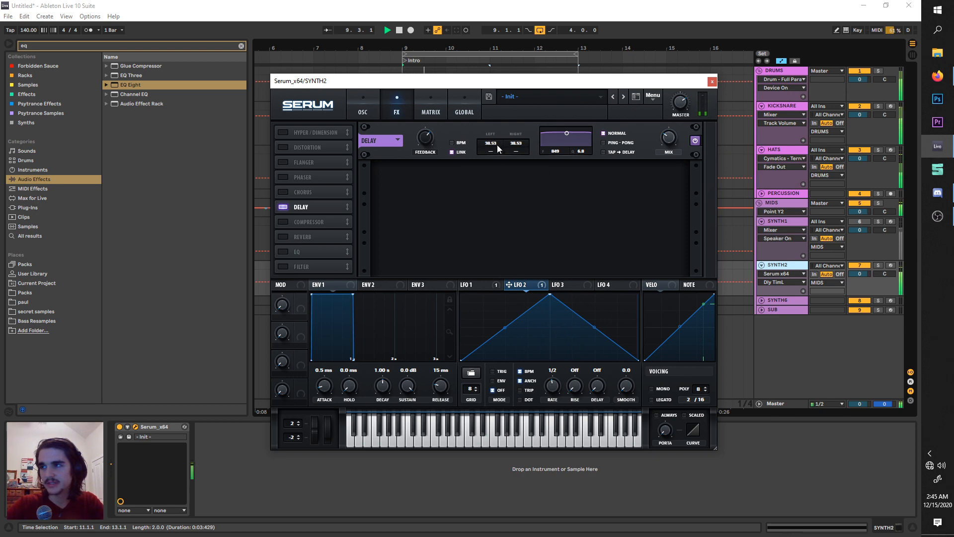
scroll(497, 144, "down", 2)
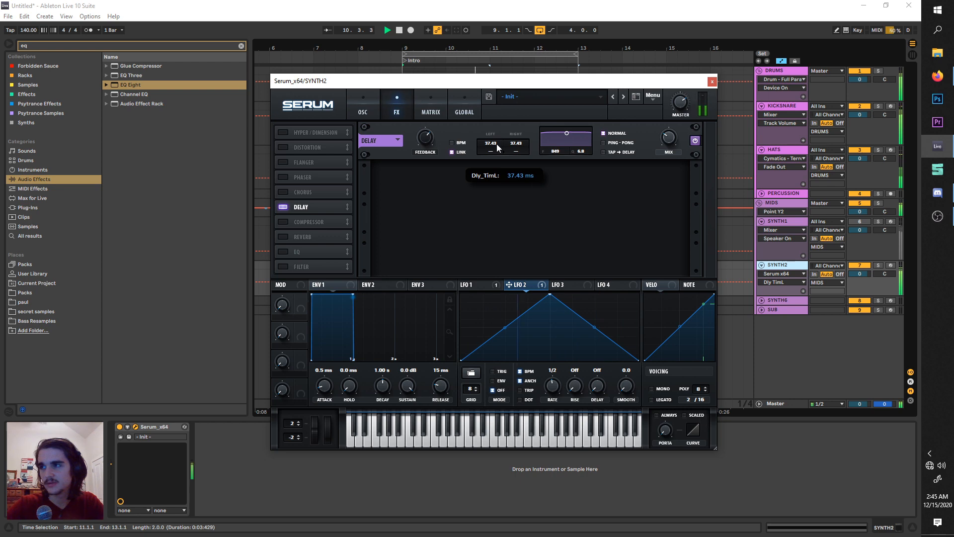
scroll(497, 144, "up", 1)
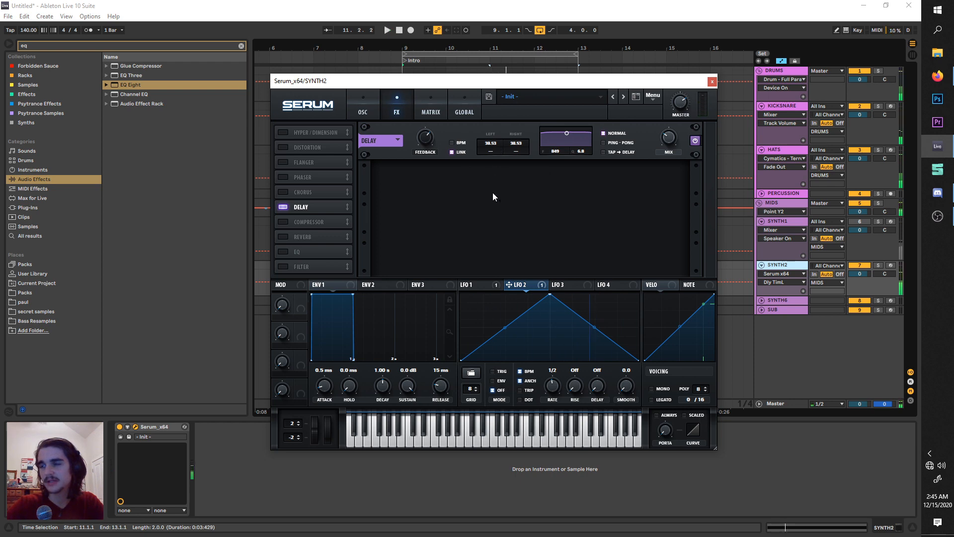
key("space")
Assign LFO 1 to the delay feedback and adjust the feedback by ear to about 51% during playback.
left_click(492, 283)
key("space")
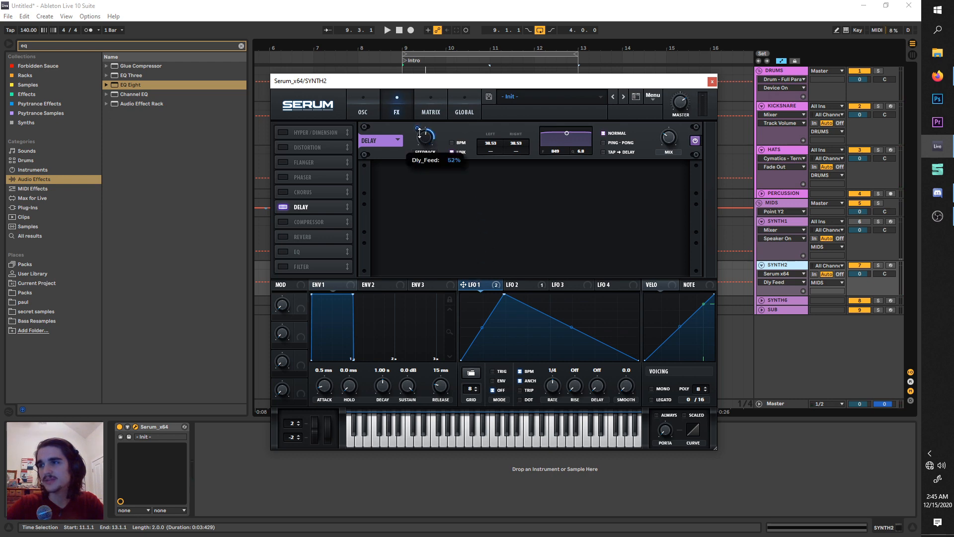
key("space")
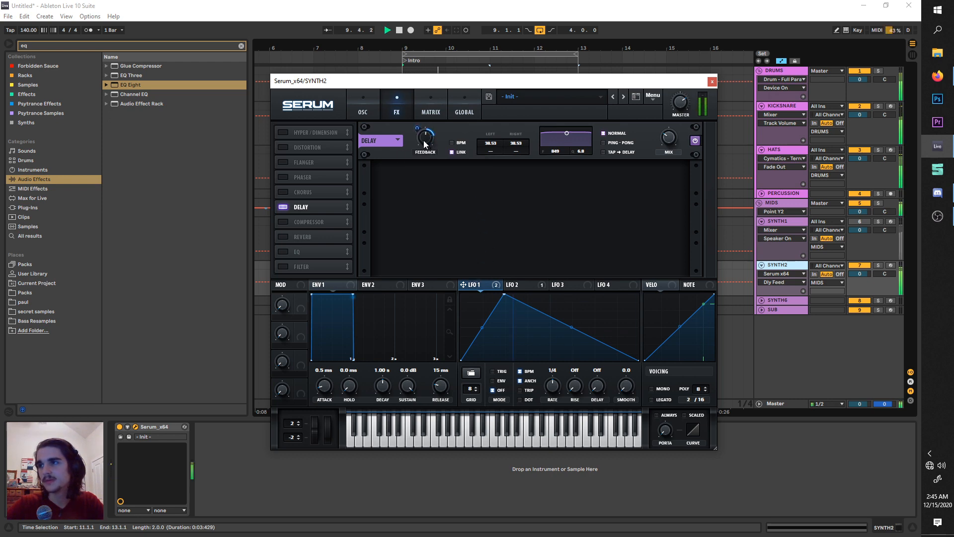
mouse_move(425, 141)
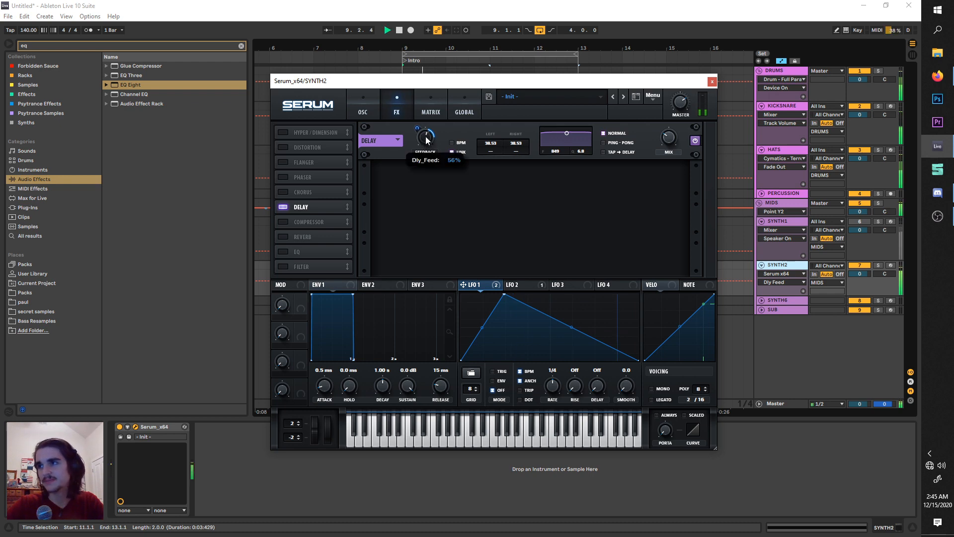
mouse_move(426, 140)
left_mouse_down()
mouse_move(422, 163)
mouse_move(424, 115)
mouse_move(420, 133)
left_mouse_up()
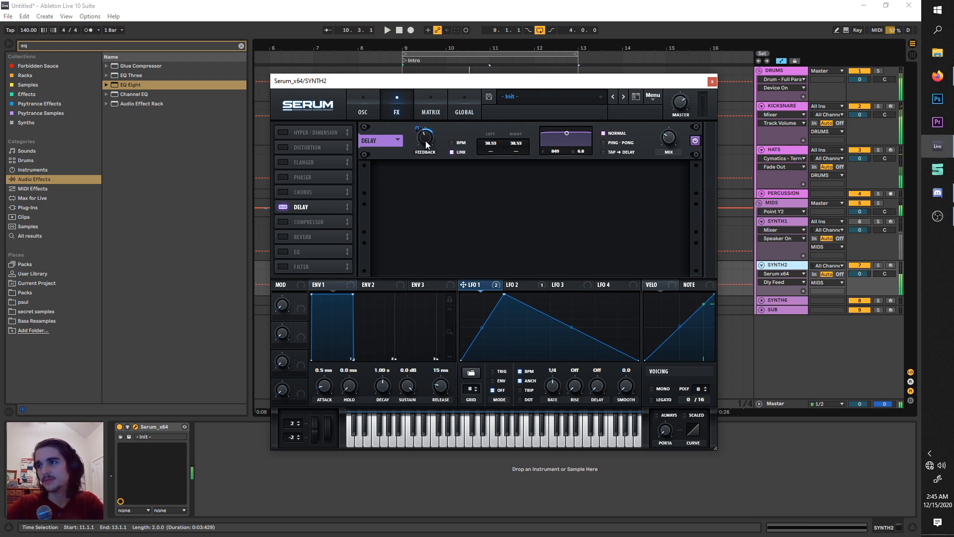
key("space")
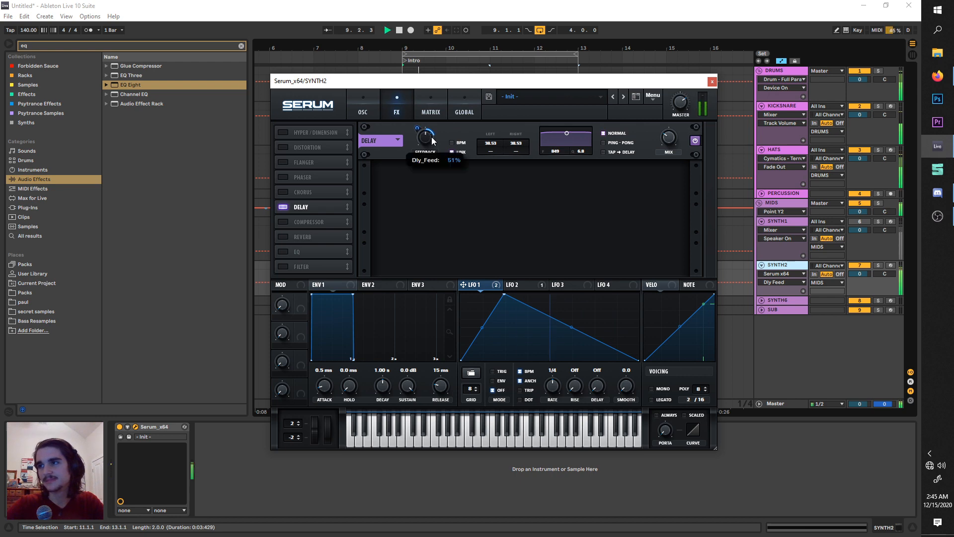
key("space")
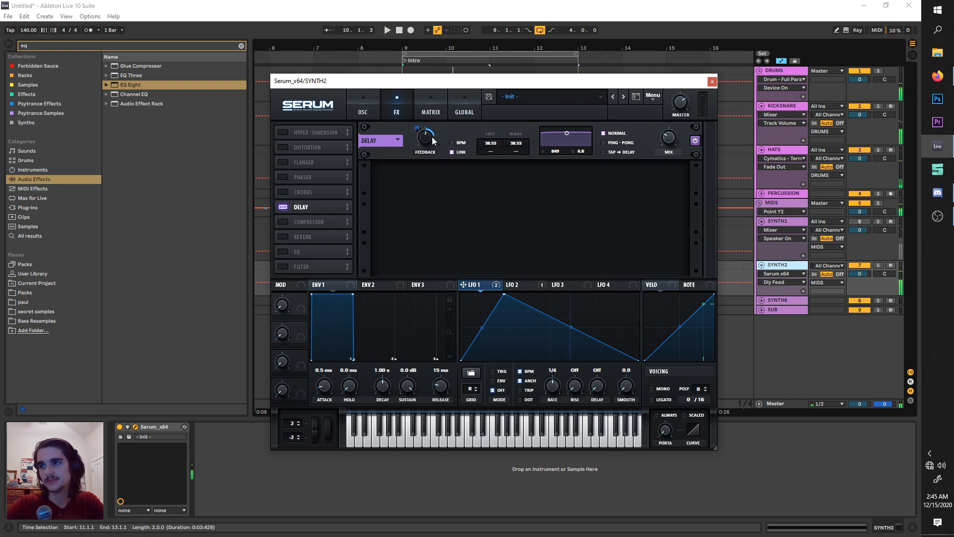
Enable the Chorus effect, turn up its mix and LPF, and audition the loop.
left_click(287, 191)
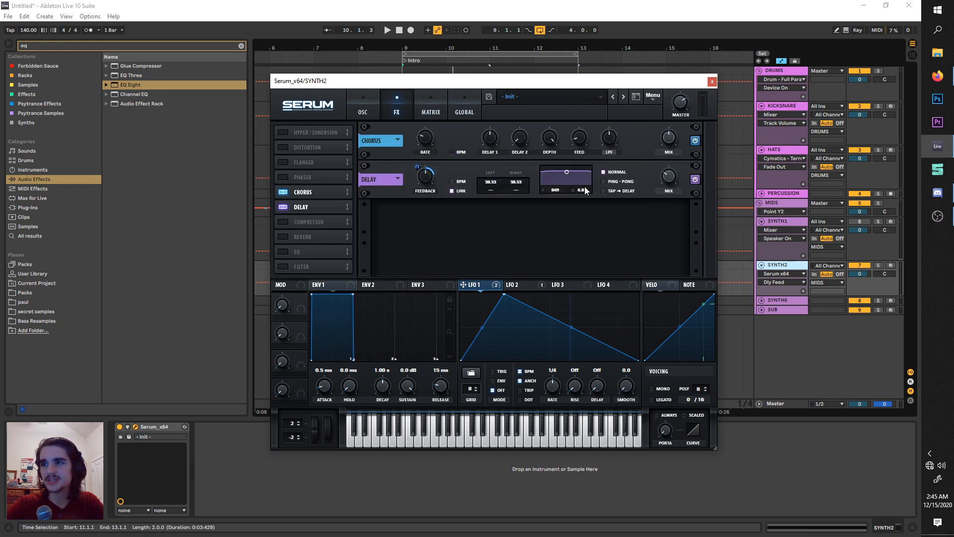
left_click(671, 141)
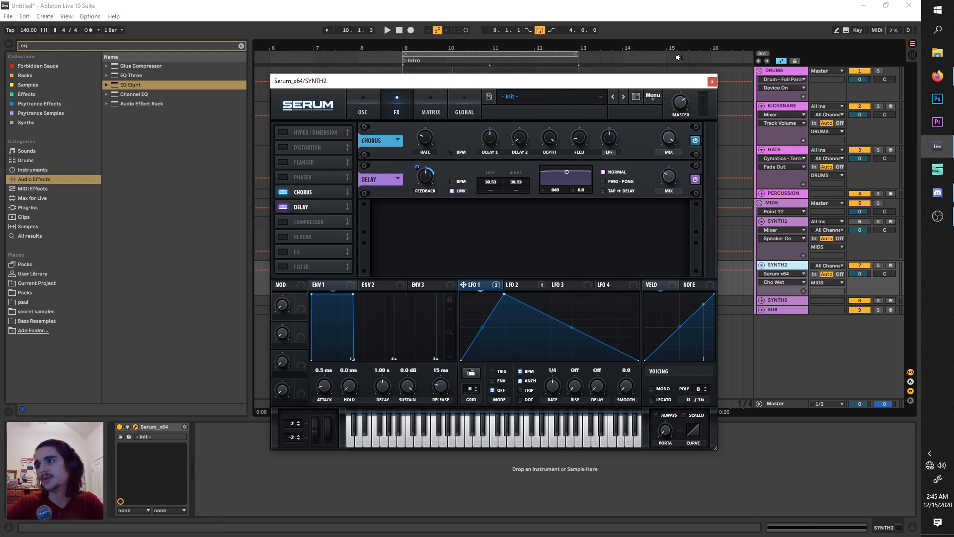
left_click(610, 137)
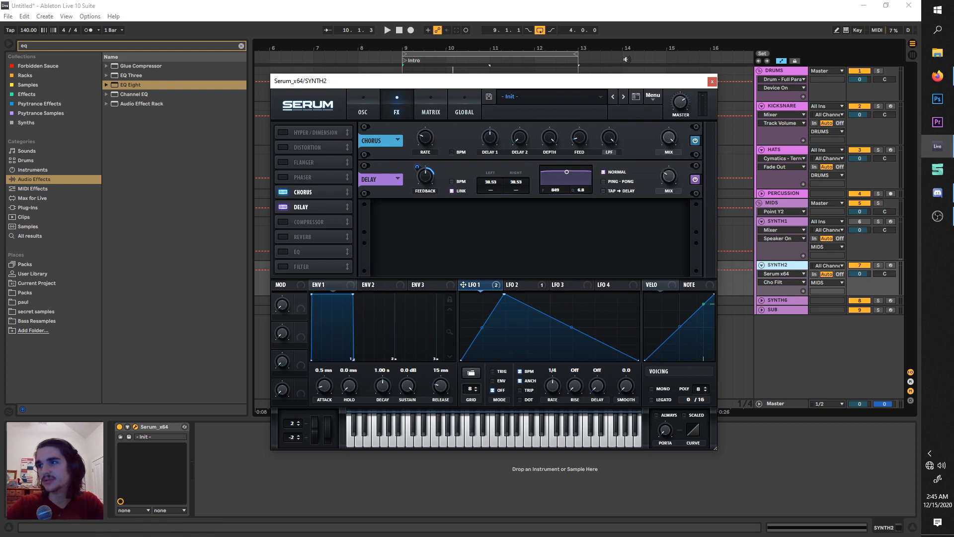
key("space")
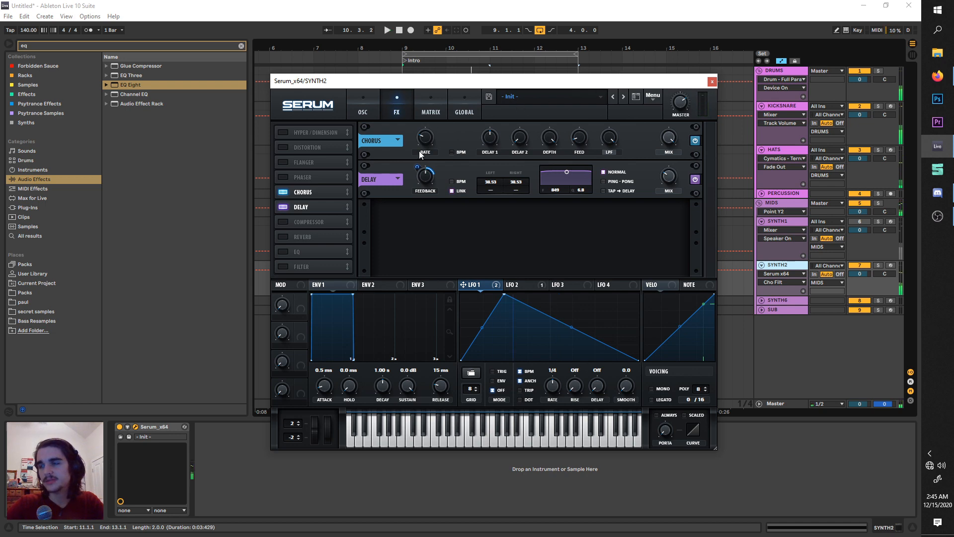
Set the chorus rate to 0.00 Hz and raise the chorus feedback.
left_click(426, 138)
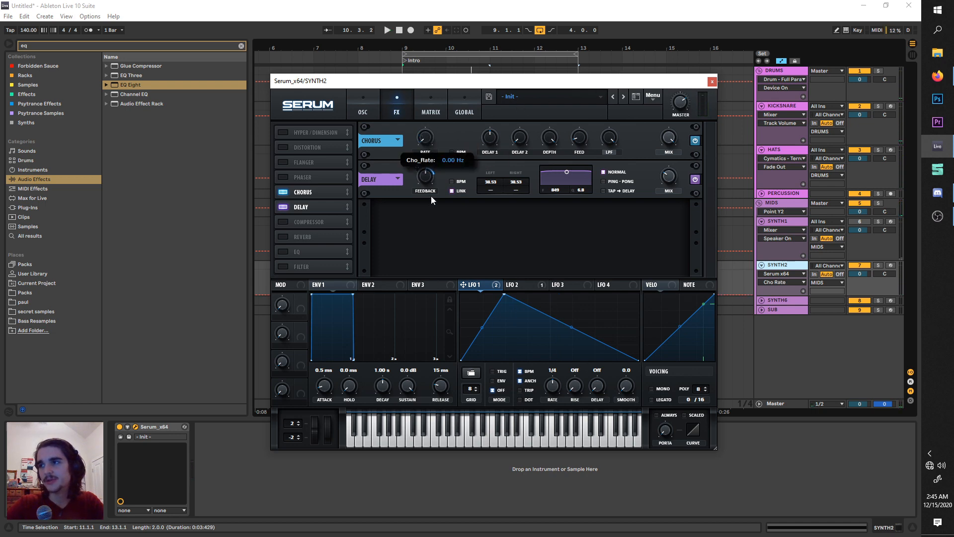
key("space")
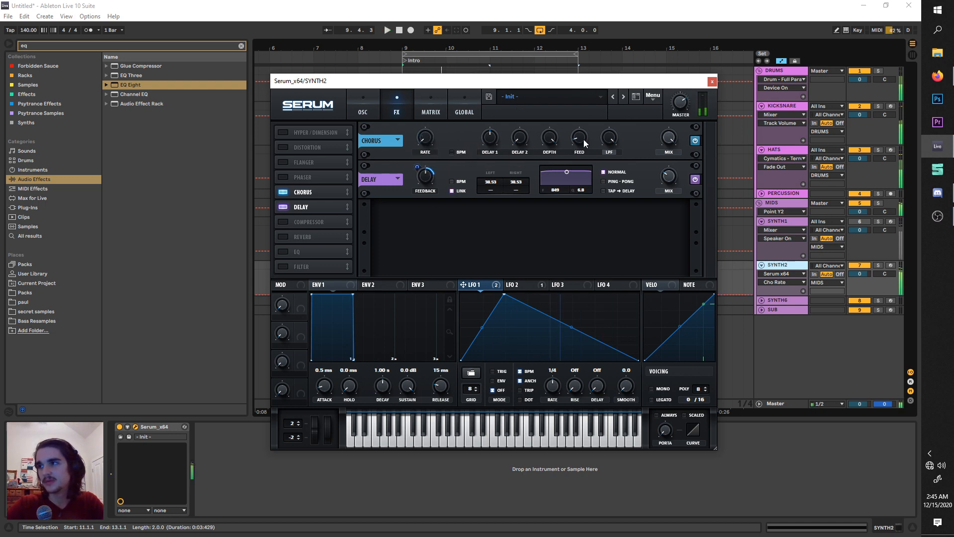
key("space")
left_click(584, 139)
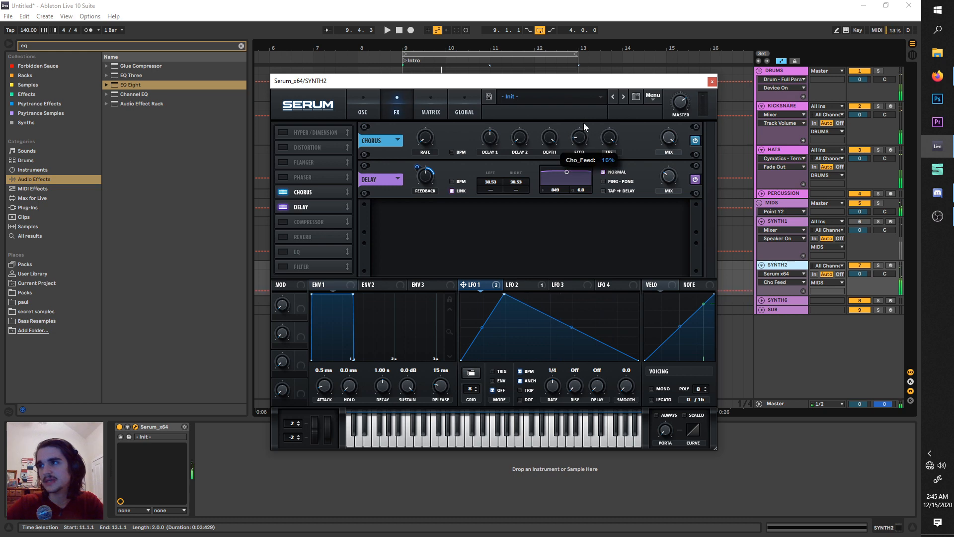
Tune the chorus feedback, Delay 1 and Delay 2 by ear with the Delay effect switched off, and re-enable Delay.
left_click(287, 205)
key("space")
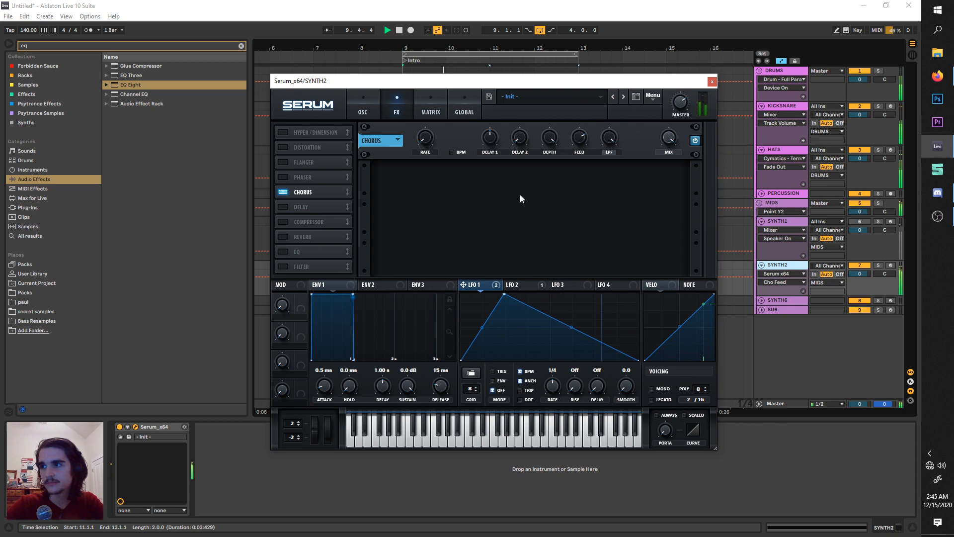
left_click_drag(585, 139, 586, 136)
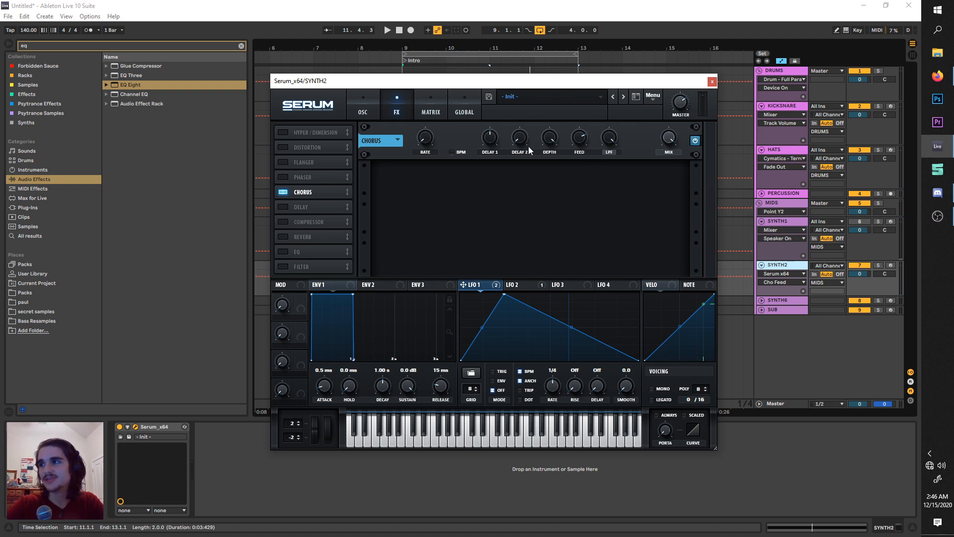
left_click_drag(492, 149, 489, 150)
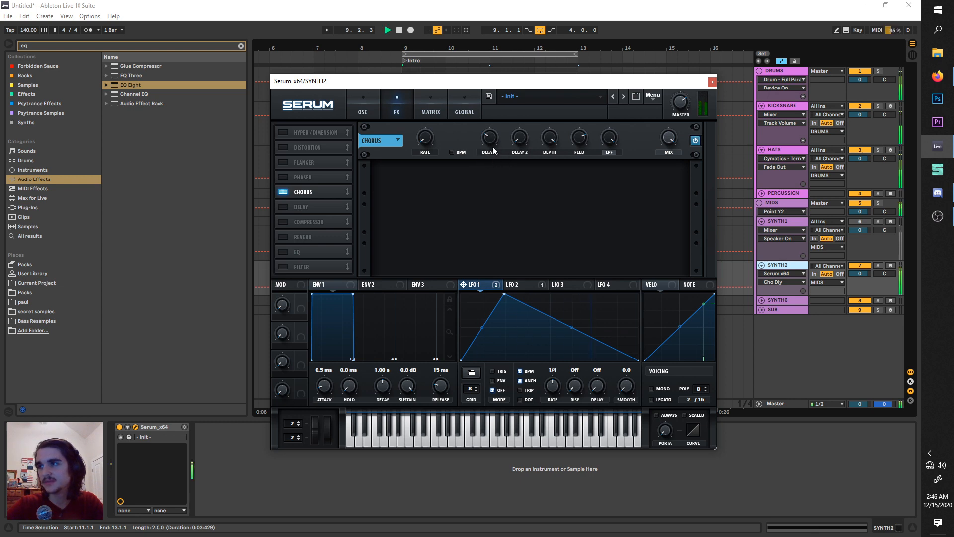
left_click(520, 141)
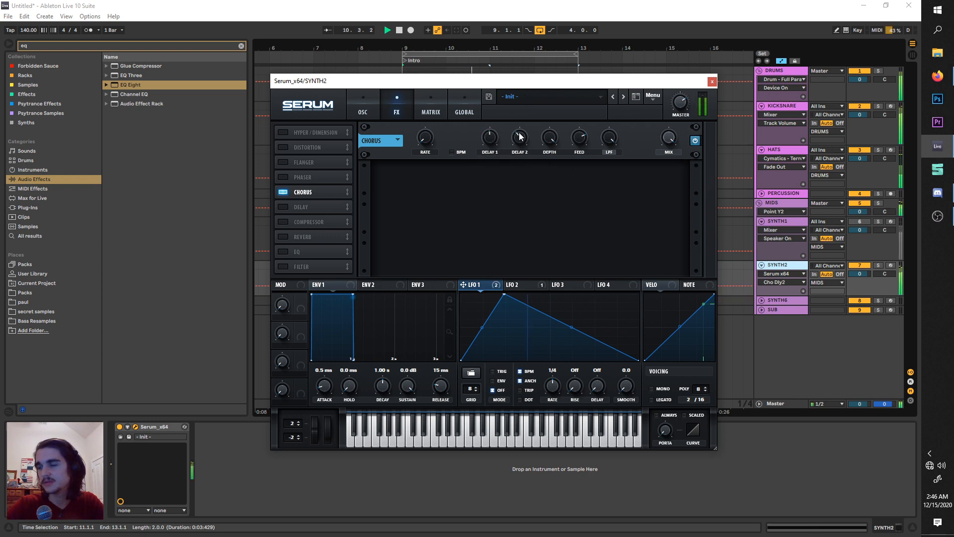
left_click(283, 207)
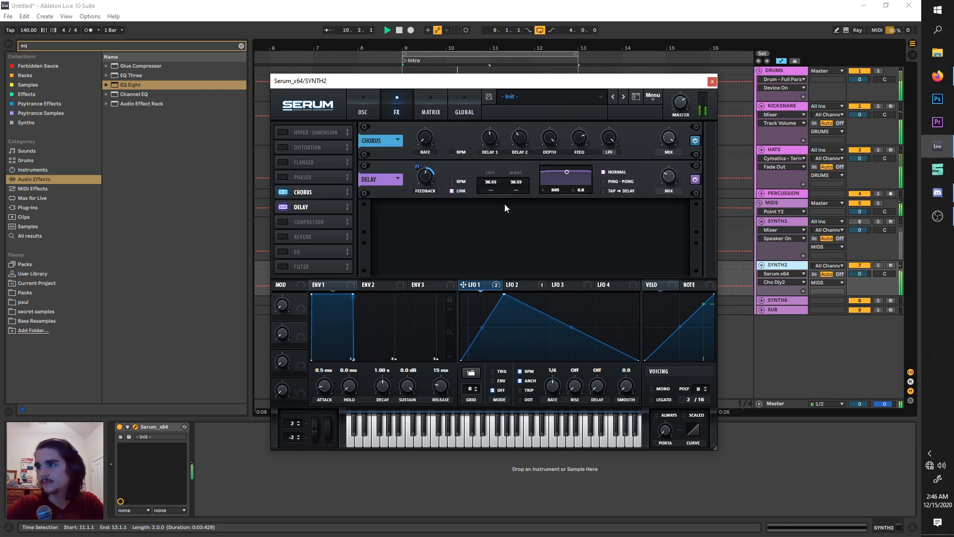
Adjust the chorus feedback, assign LFO 1 to modulate it, and audition it with the Delay effect switched off.
left_click_drag(582, 139, 584, 111)
key("space")
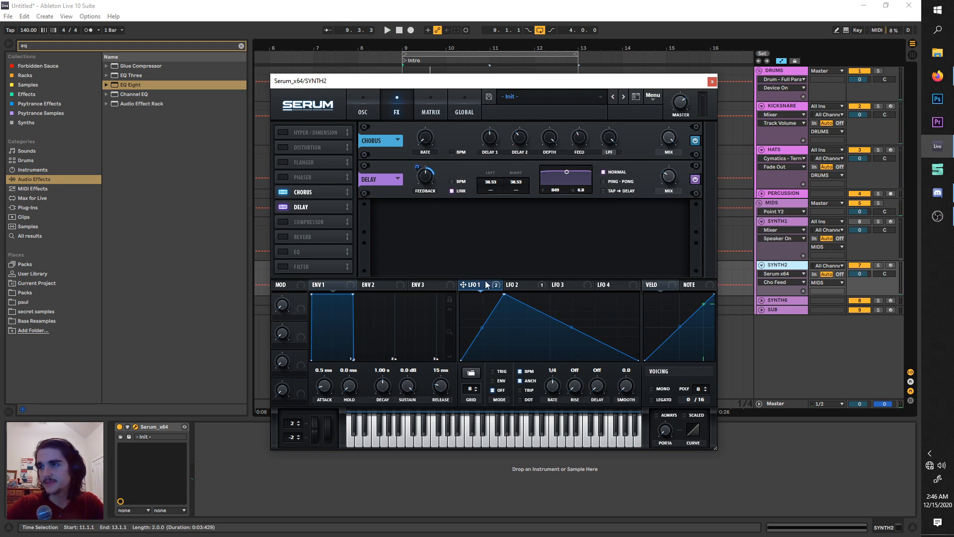
left_click_drag(600, 186, 580, 138)
key("space")
left_click(287, 208)
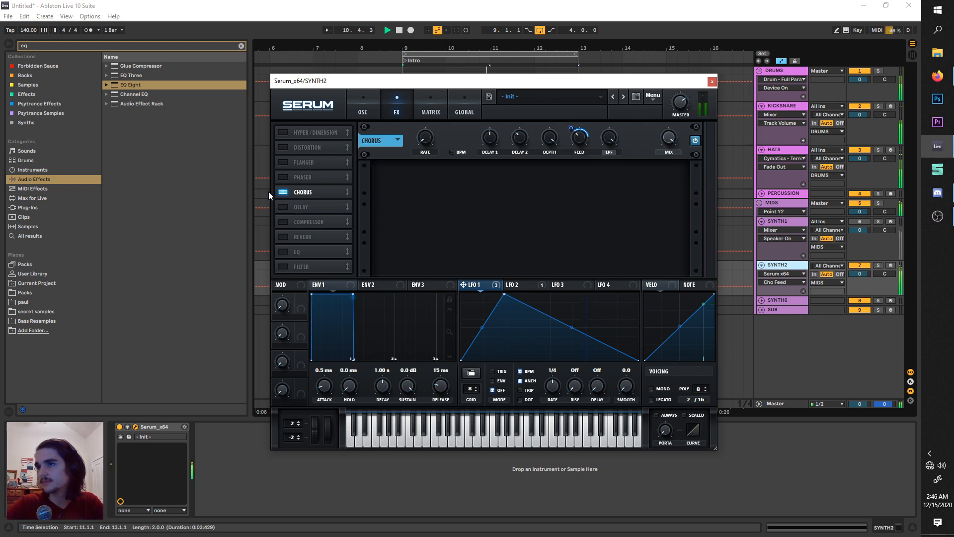
Re-enable the Delay effect and lower the chorus mix slightly while auditioning the loop.
left_click(284, 207)
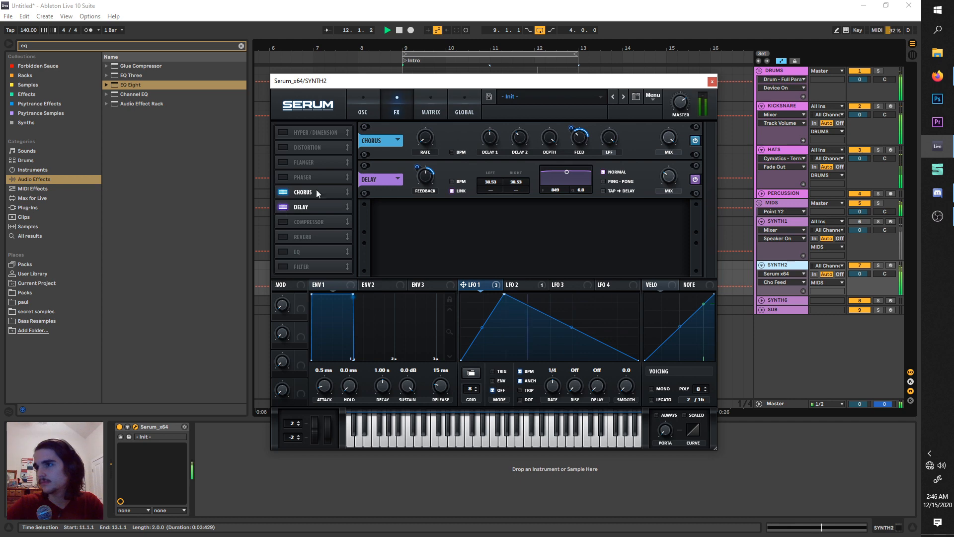
key("space")
left_click(669, 137)
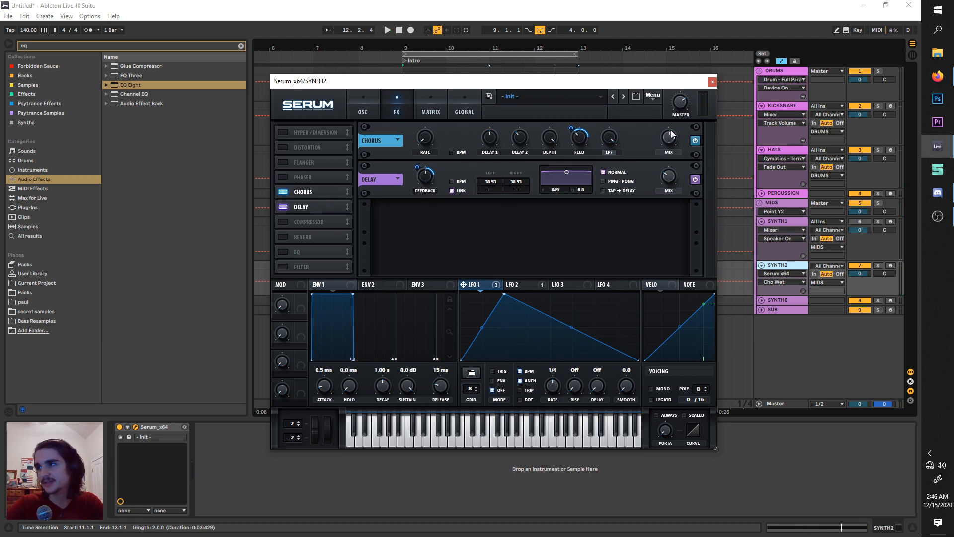
key("space")
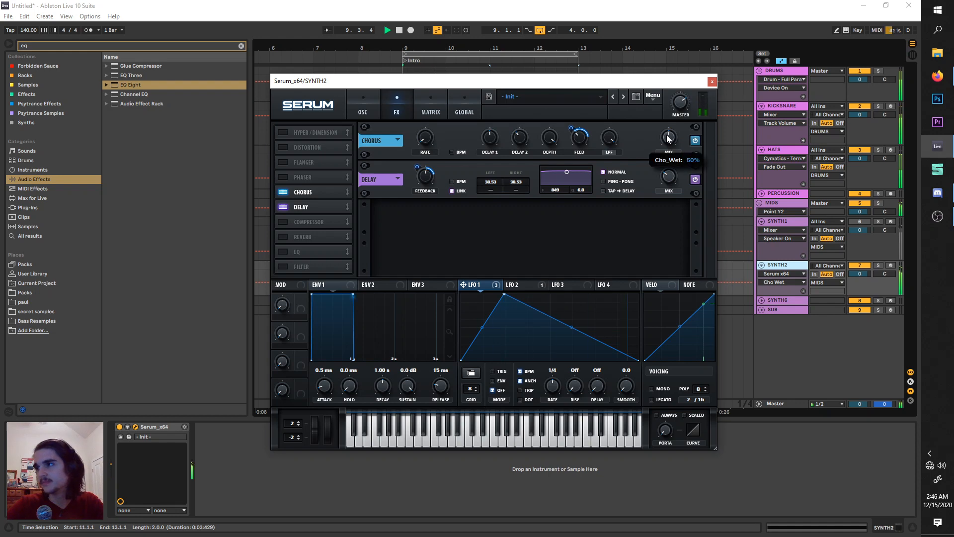
mouse_move(662, 139)
left_mouse_down()
mouse_move(660, 151)
mouse_move(669, 121)
mouse_move(654, 141)
left_mouse_up()
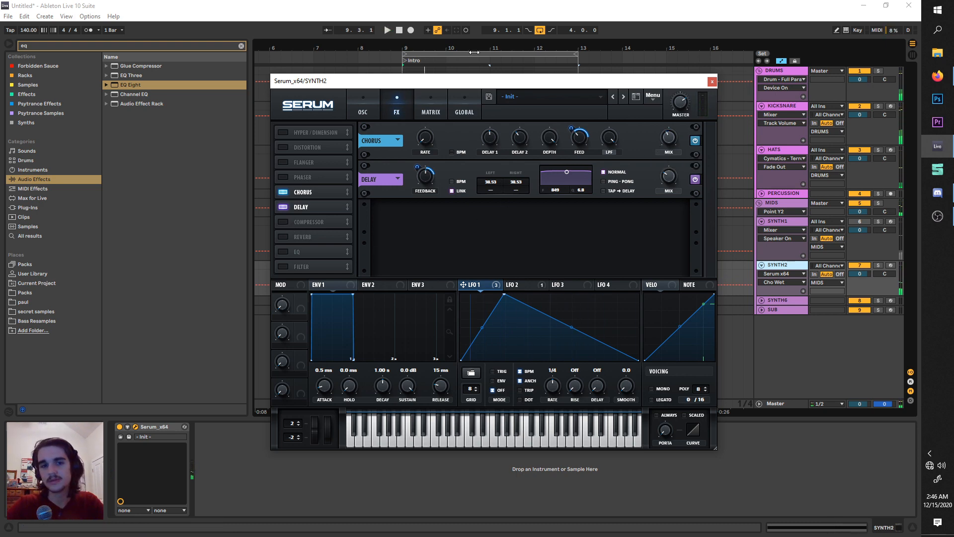
Enable the Compressor effect in multiband mode and audition the loop.
left_click(288, 219)
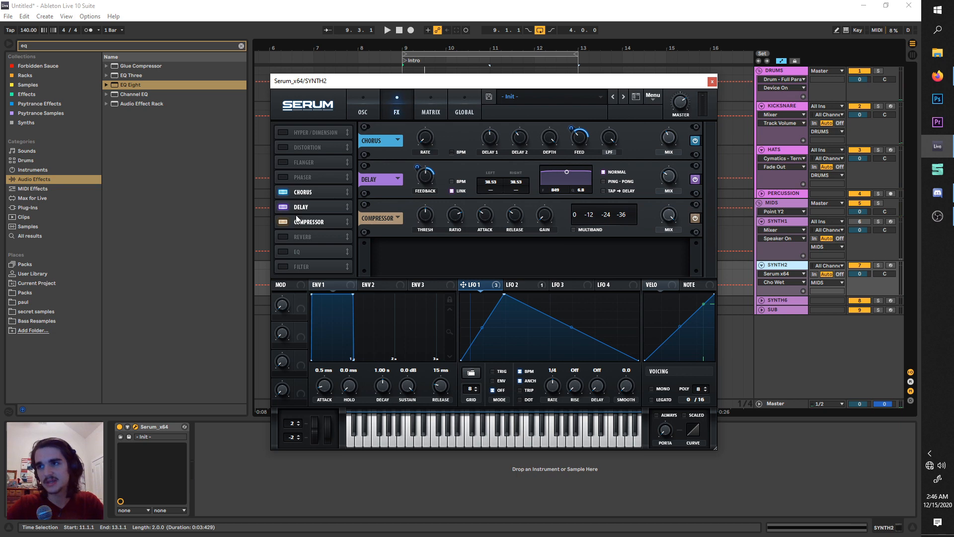
left_click(582, 229)
key("space")
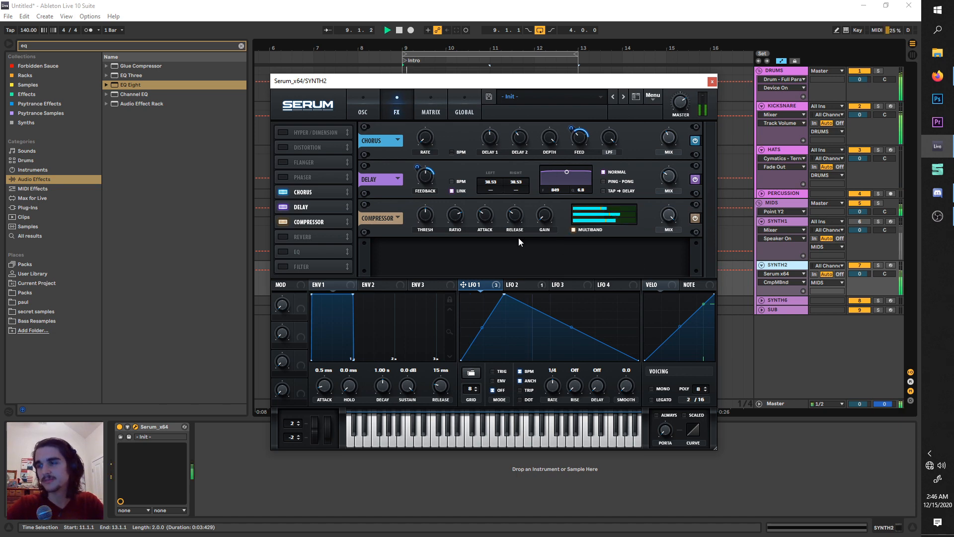
key("space")
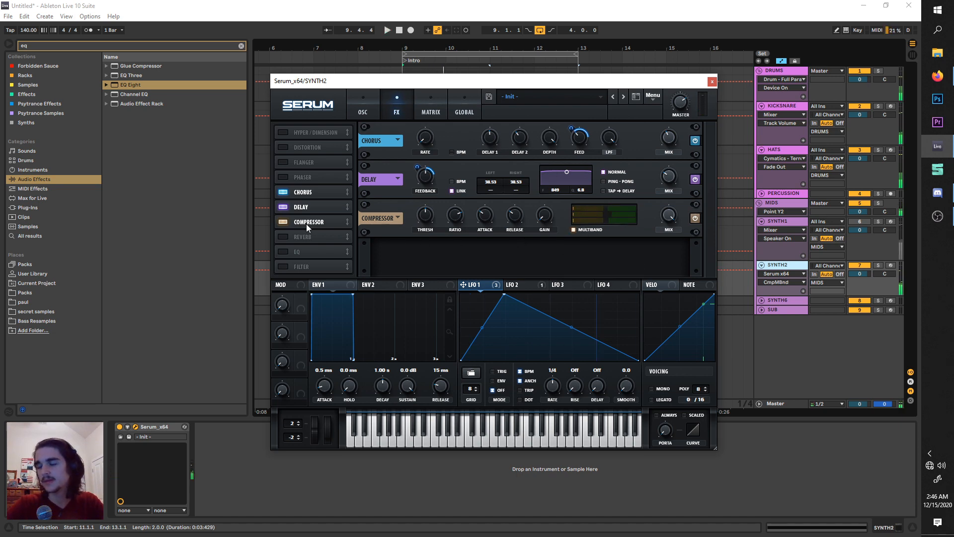
Place the Compressor before the Chorus in the effects chain, raise its gain, and audition the loop.
left_click_drag(306, 223, 321, 192)
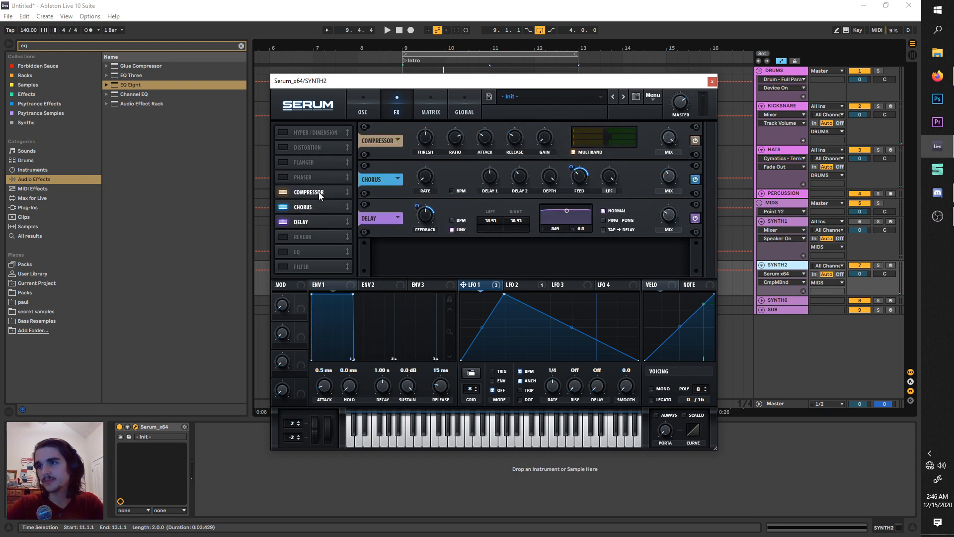
mouse_move(545, 147)
left_mouse_down()
mouse_move(552, 120)
mouse_move(537, 141)
left_mouse_up()
key("space")
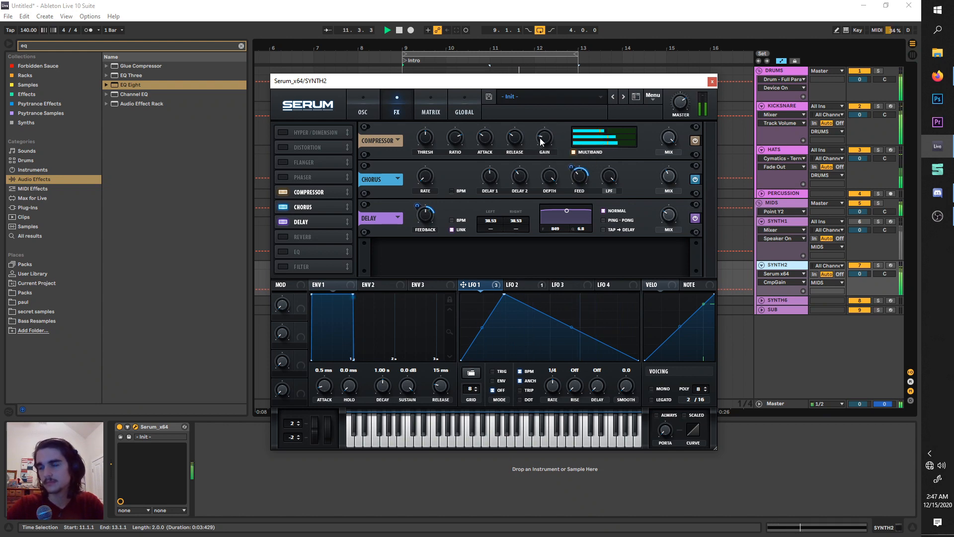
key("space")
Bring up Serum's Pitch Bend as the displayed automation parameter on SYNTH2 and close the plugin window.
left_click(368, 114)
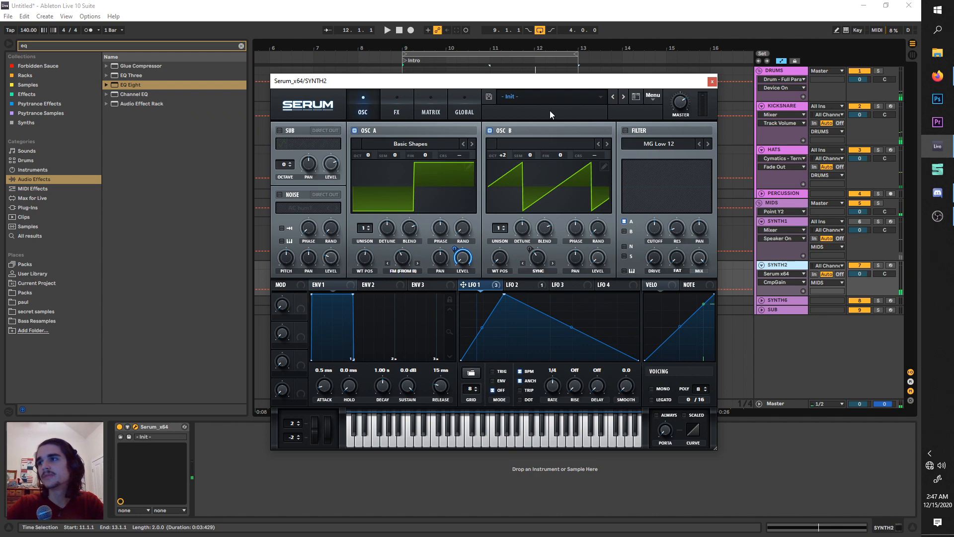
left_click_drag(524, 86, 753, 99)
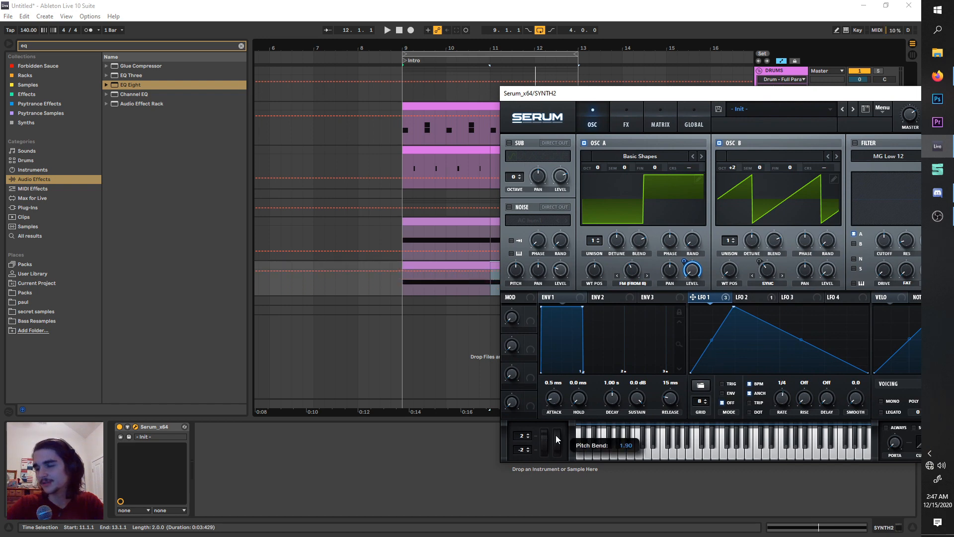
left_click_drag(578, 98, 459, 199)
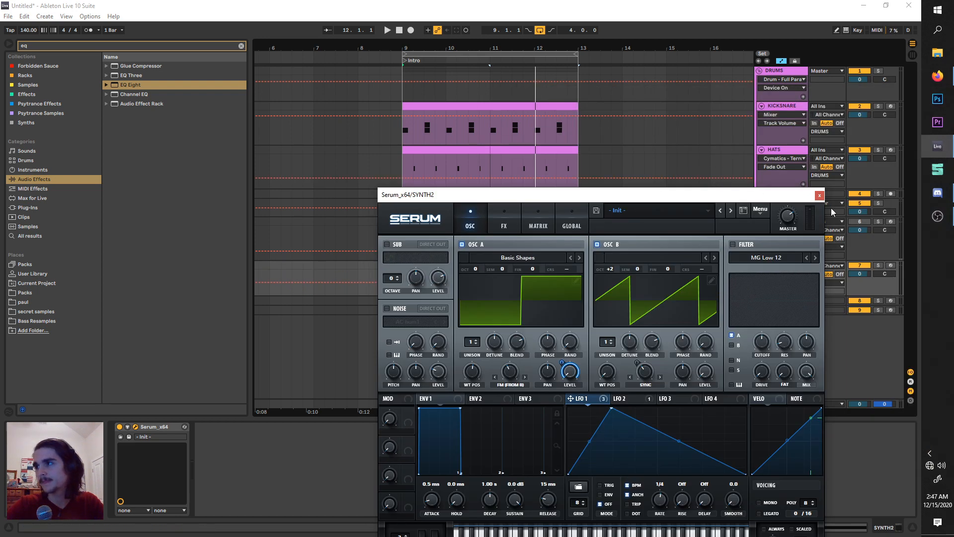
left_click(818, 194)
key("space")
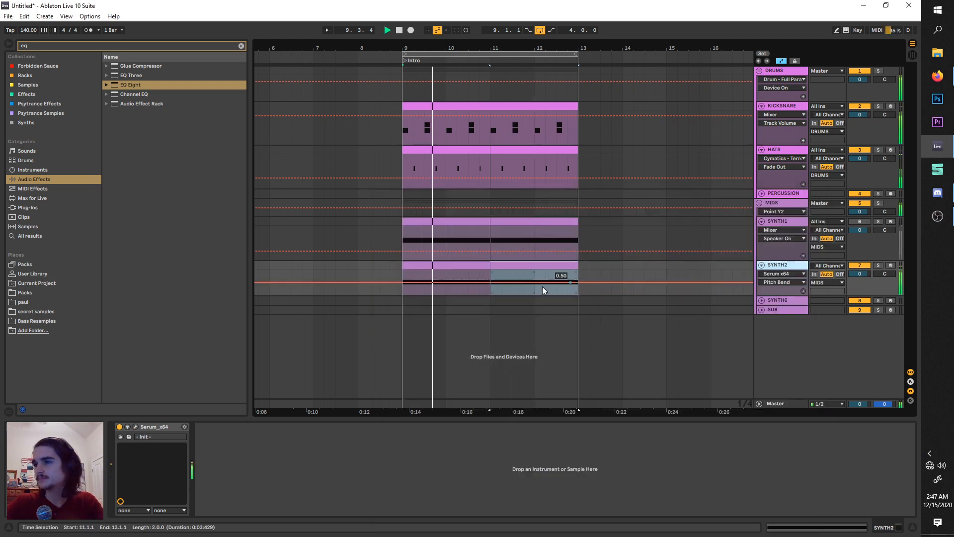
key("space")
Draw Pitch Bend automation in bar 9, rising from minimum to center by beat 2, jumping slightly at beat 3, and falling back toward bar 10.
left_click(412, 282)
left_click(413, 283)
key("space")
left_click_drag(403, 283, 446, 282)
key("space")
key("space")
left_click(425, 284)
key("space")
key("space")
left_click(446, 281)
key("space")
key("space")
key("space")
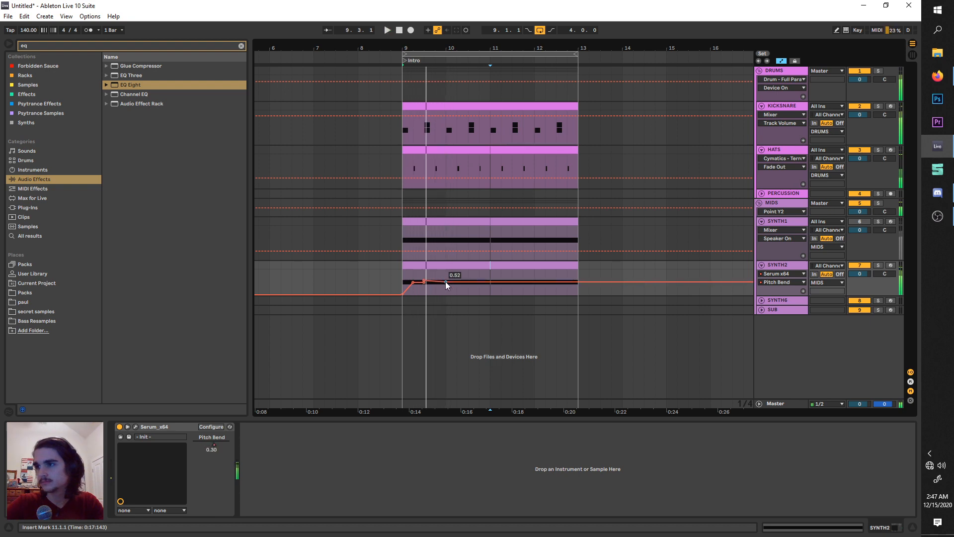
Enlarge the SYNTH2 lane and set the Pitch Bend breakpoint at the start of bar 10 to 0.50.
scroll(446, 282, "down", 3)
scroll(445, 282, "up", 5)
scroll(445, 293, "up", 3)
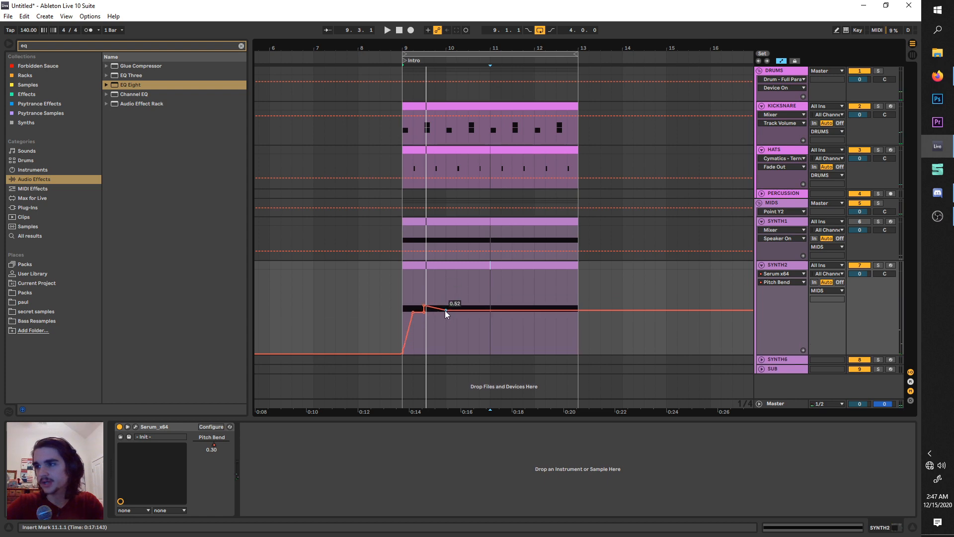
left_click_drag(445, 310, 445, 312)
key("space")
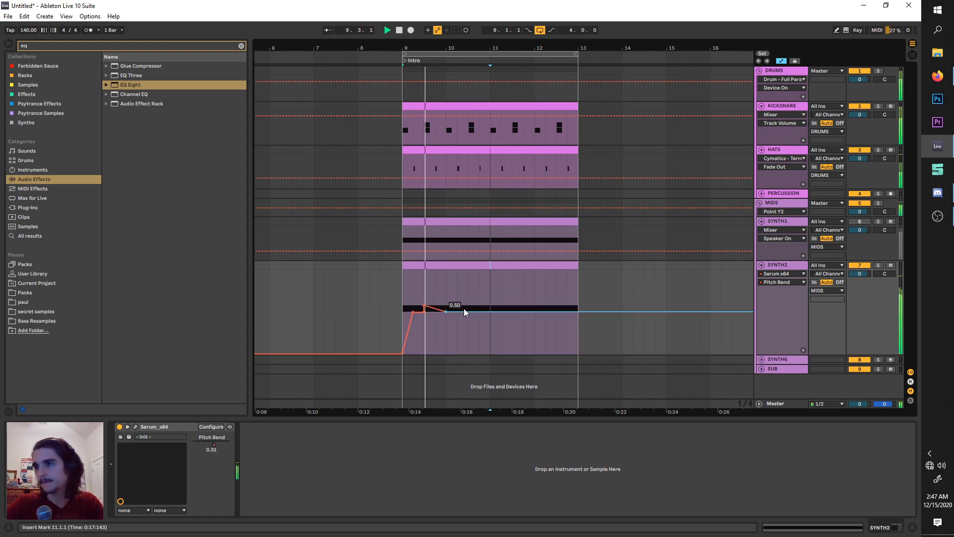
key("space")
Duplicate bar 9 of SYNTH2 with its Pitch Bend automation across bars 10 to 12 and play it back.
left_click_drag(444, 332, 398, 328)
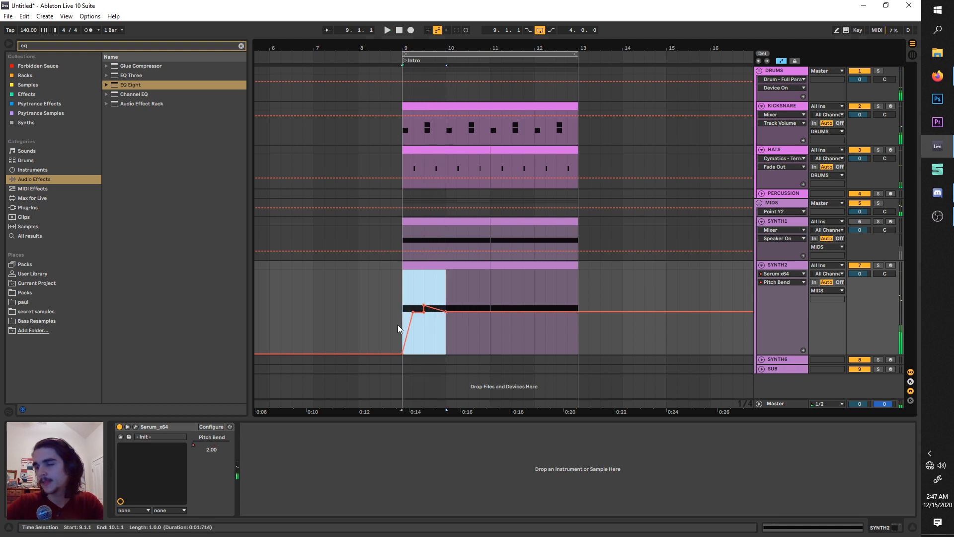
key("ctrl+d")
key("ctrl+d")
key("ctrl+d")
key("space")
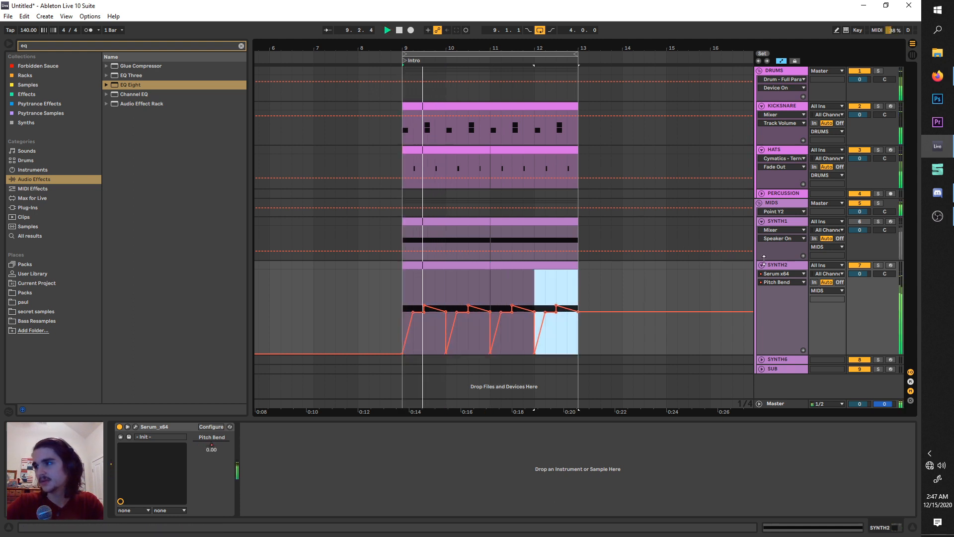
Bring up Serum's LFO1 Rate as the displayed automation parameter on SYNTH2 and close the plugin window.
double_click(784, 266)
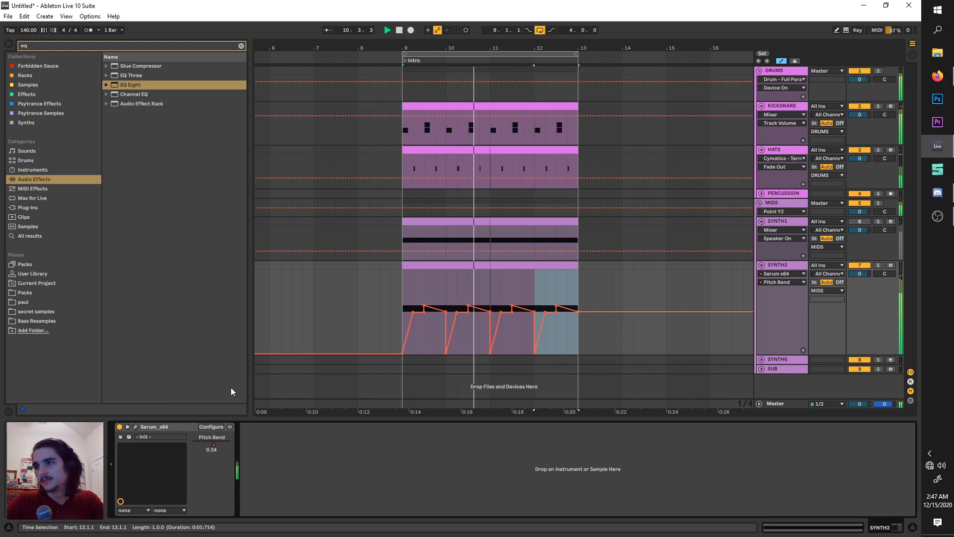
left_click(136, 426)
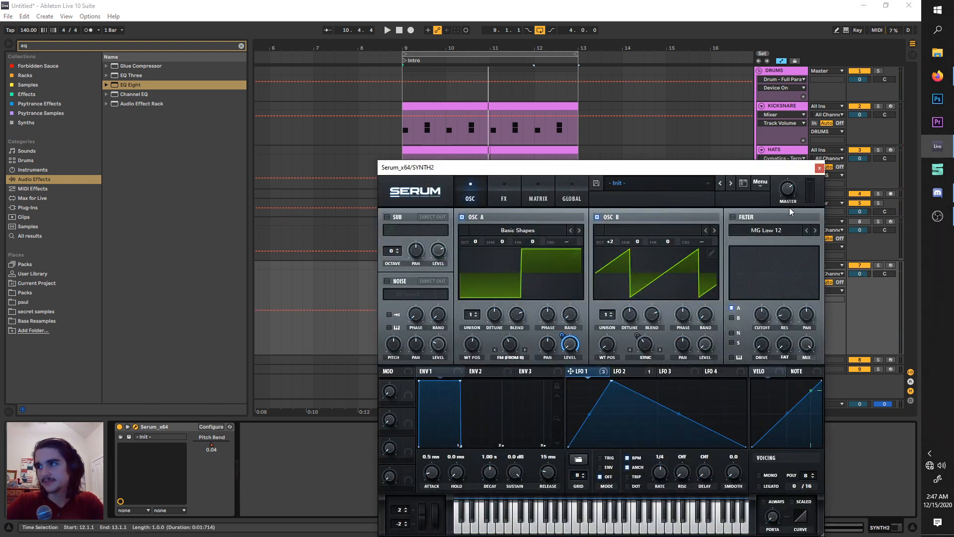
left_click(819, 169)
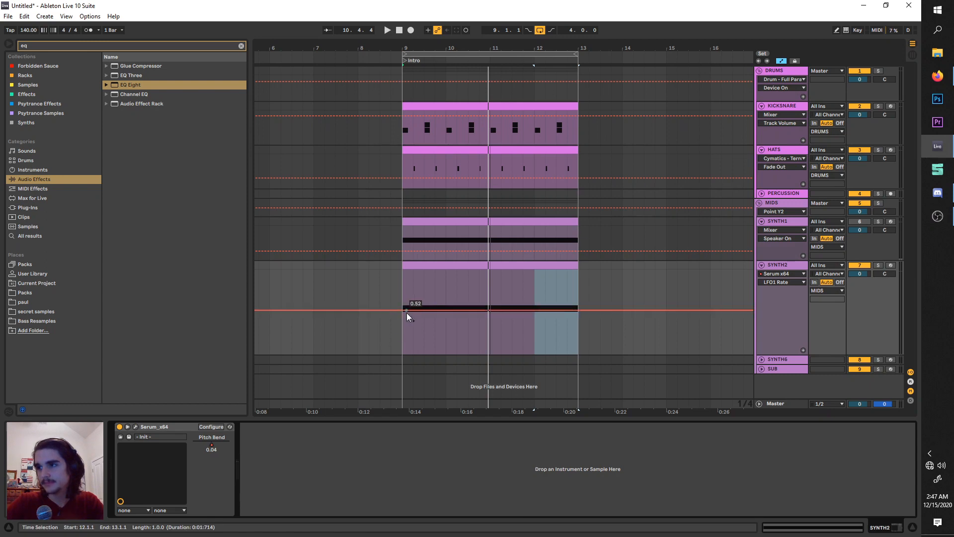
key("space")
key("space")
Raise the LFO1 Rate automation to 1/8 over the first two beats of bar 10.
left_click(445, 312)
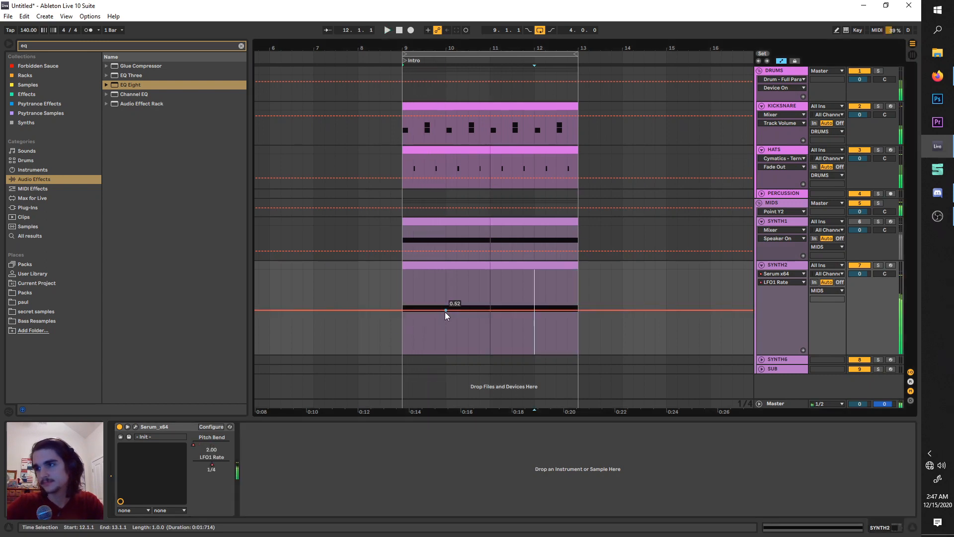
left_click(455, 311)
left_click_drag(446, 311, 445, 310)
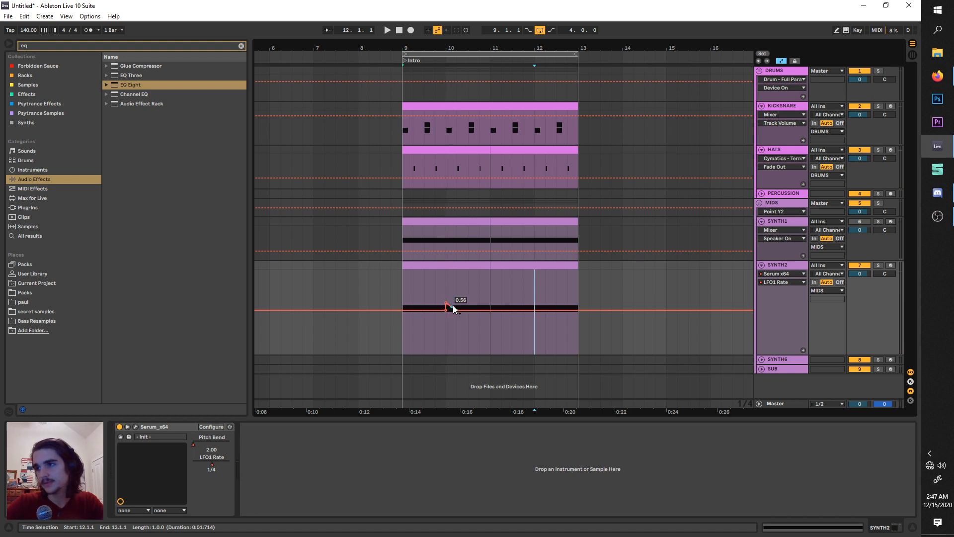
Duplicate bars 9 and 10 of SYNTH2 with their LFO1 Rate automation onto bars 11 and 12.
left_click_drag(456, 310, 402, 287)
key("space")
key("ctrl+d")
key("ctrl+d")
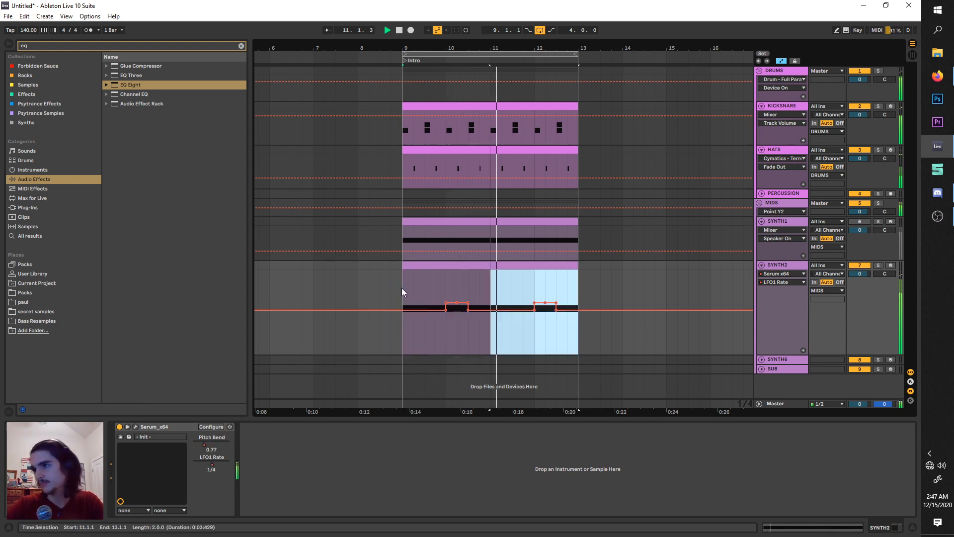
Reopen Serum on SYNTH2 and save the patch as a preset named riddumbs.
left_click(771, 264)
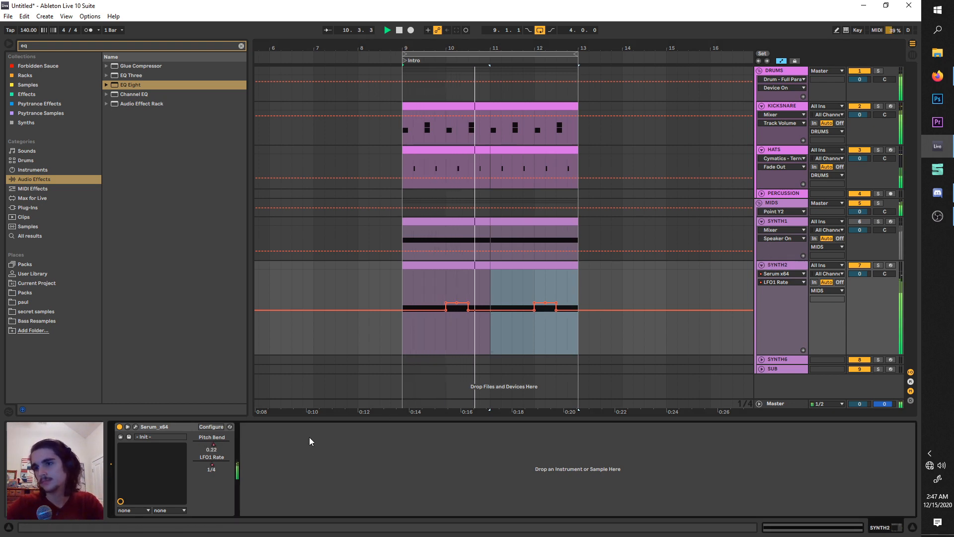
key("space")
left_click(141, 427)
left_click(138, 427)
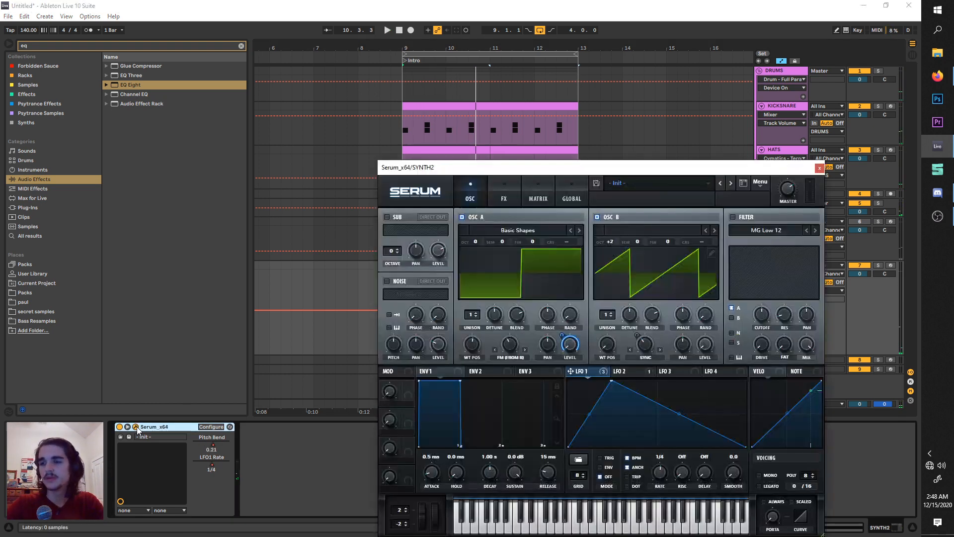
left_click(428, 185)
left_click_drag(506, 172, 416, 107)
left_click(512, 117)
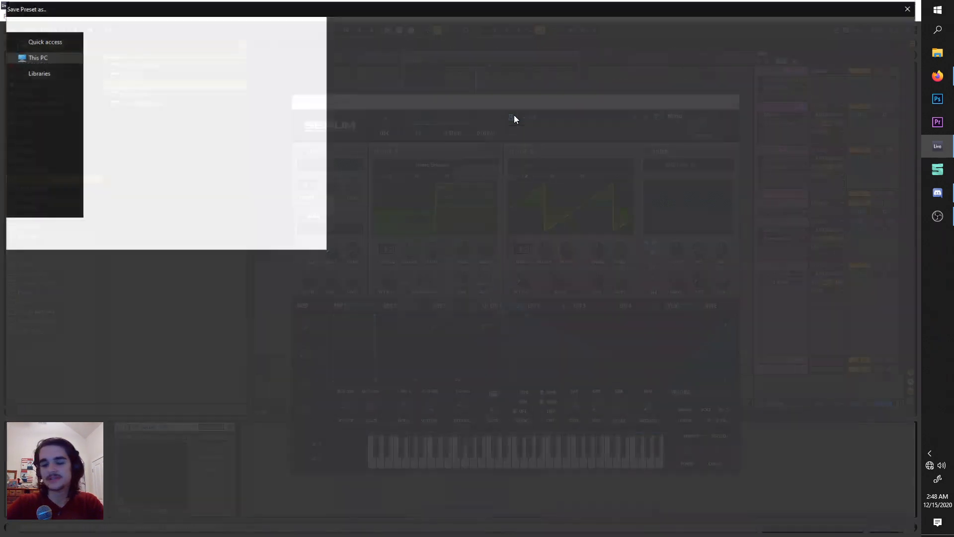
key("Escape")
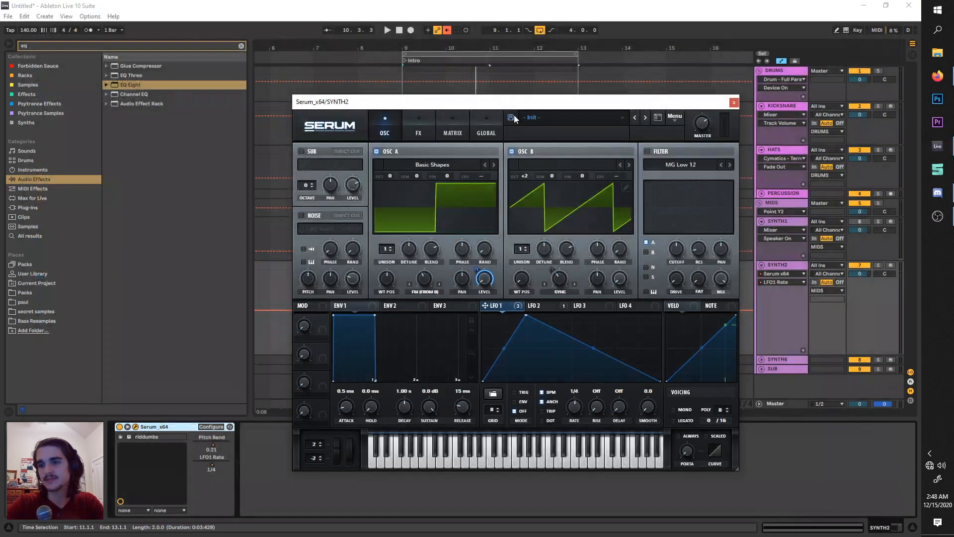
Fine-tune oscillator A's FM (From B) amount by ear while auditioning the loop.
key("space")
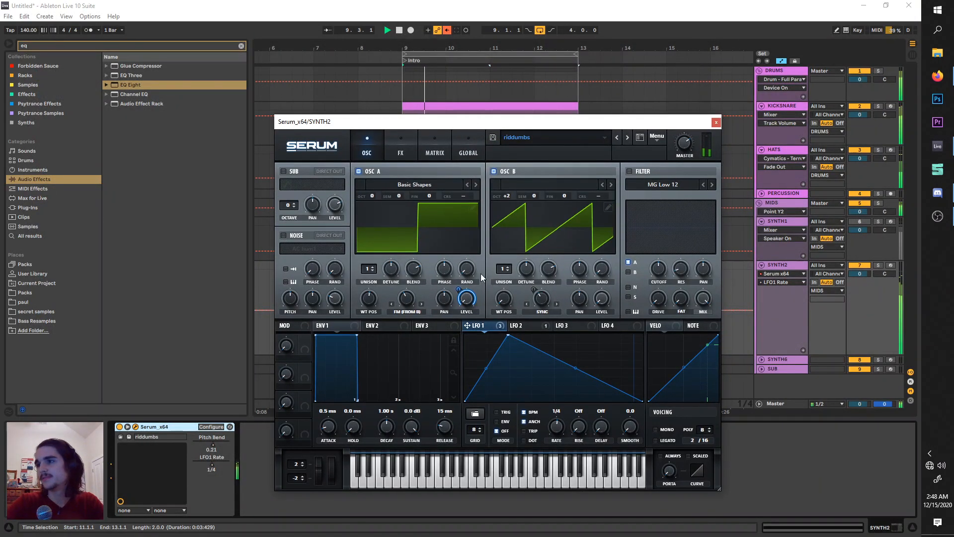
left_click(791, 268)
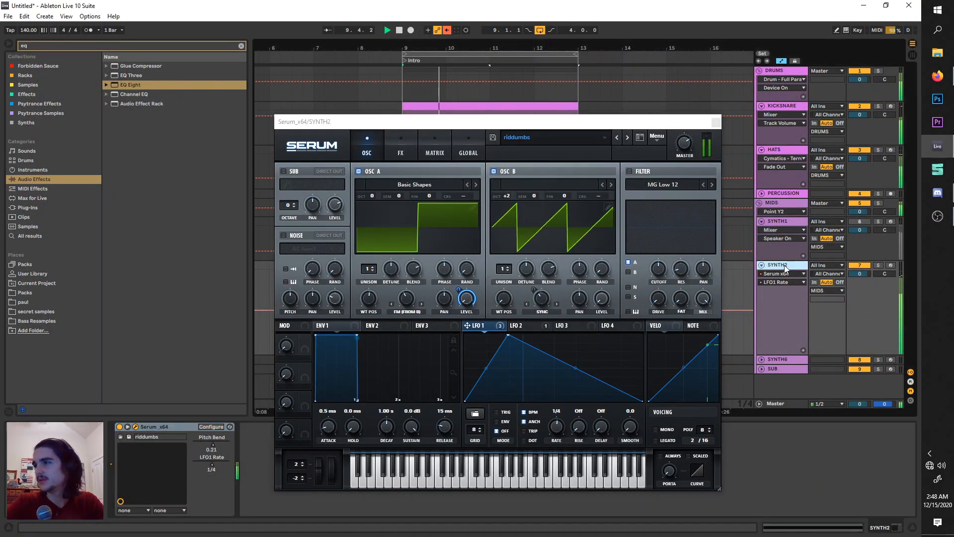
left_click(406, 302)
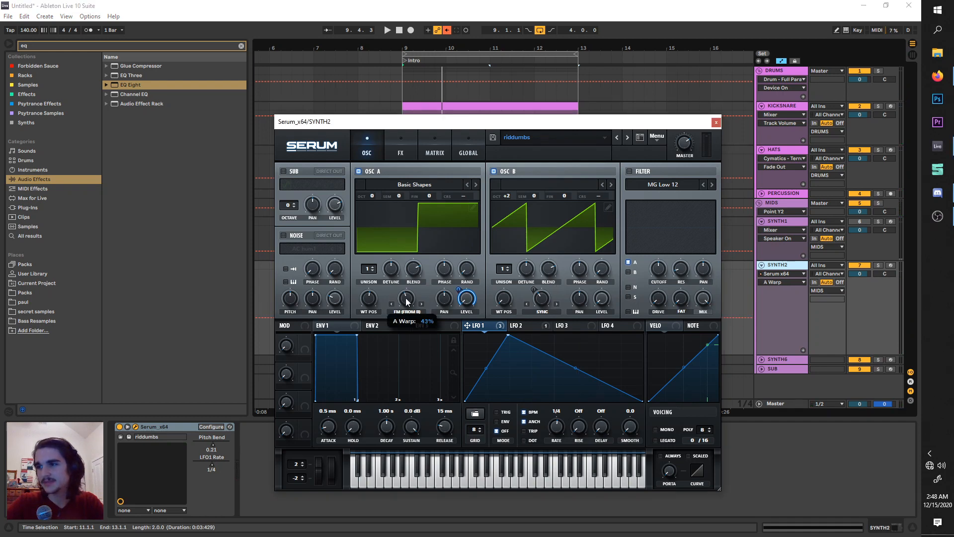
key("space")
left_click_drag(406, 298, 407, 301)
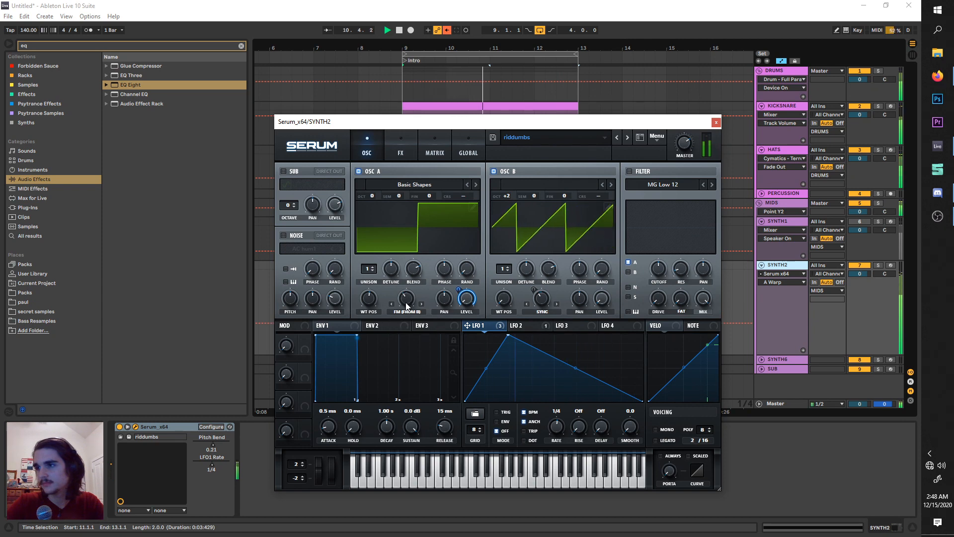
key("space")
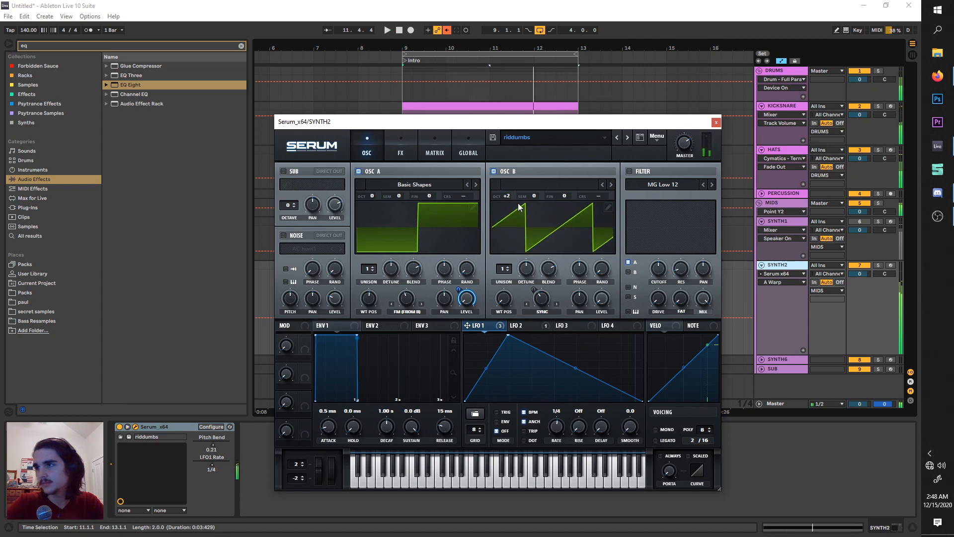
Set oscillator B's octave to +1, raise its Sync amount, and audition the loop.
left_click_drag(511, 196, 503, 220)
key("space")
key("space")
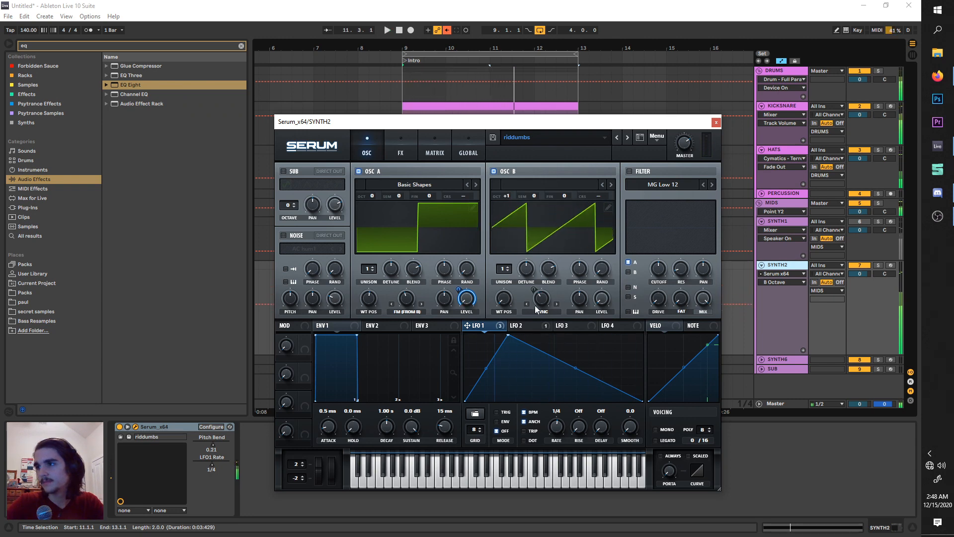
left_click_drag(540, 301, 546, 281)
key("space")
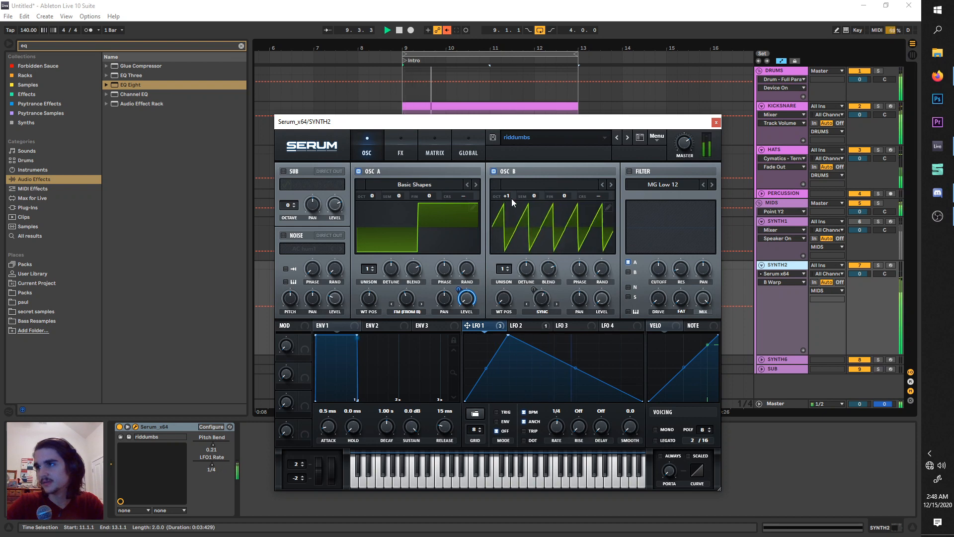
Fine-tune the chorus Delay 1, Rate and Depth by ear during playback and switch the delay effect off.
left_click(388, 154)
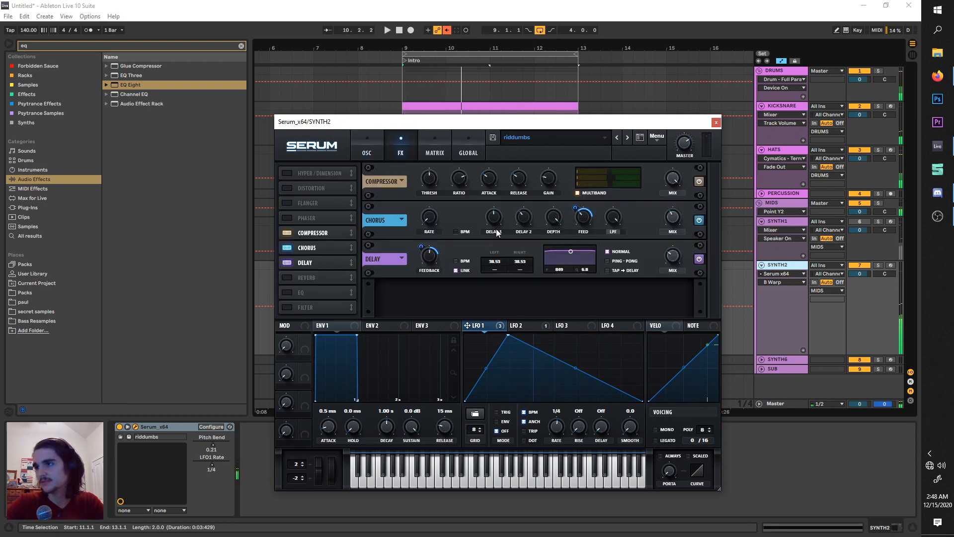
left_click(499, 215)
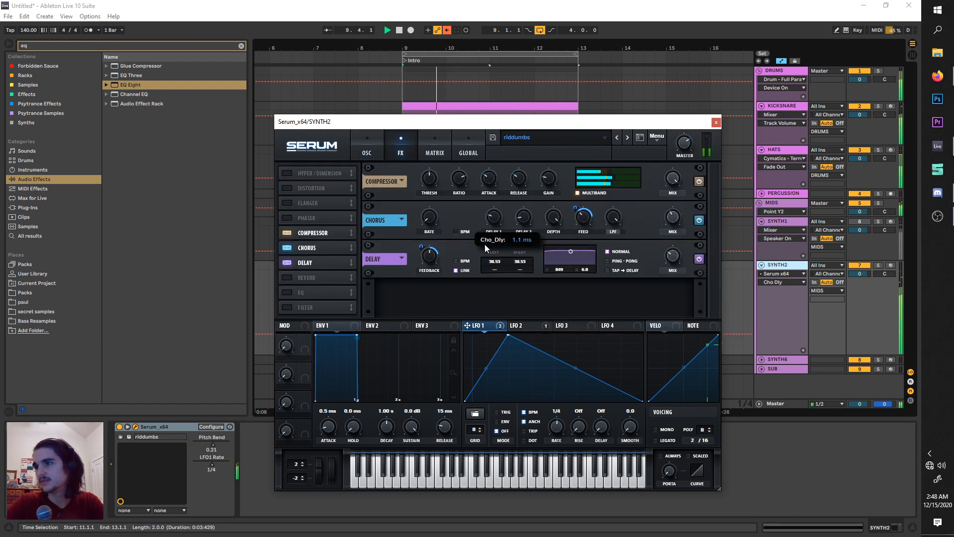
left_click(433, 214)
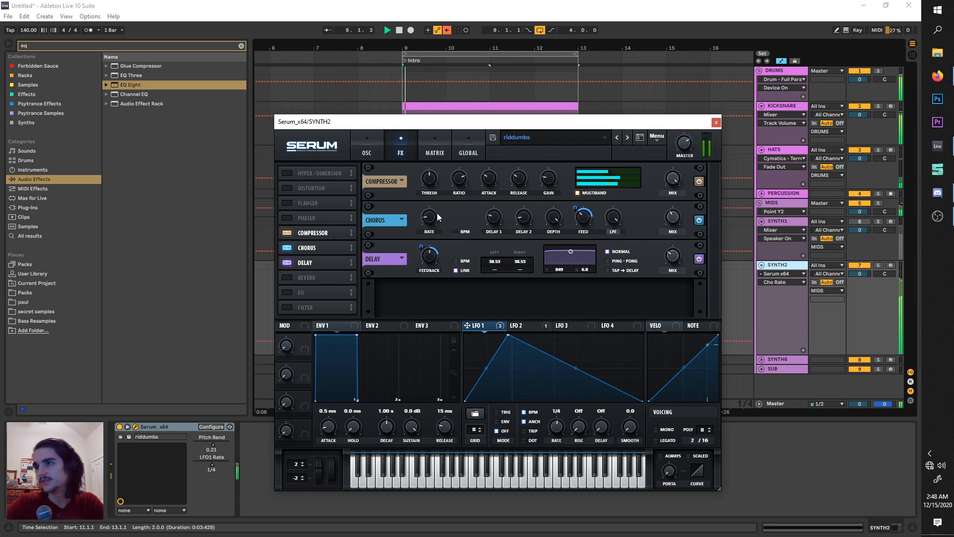
left_click(293, 263)
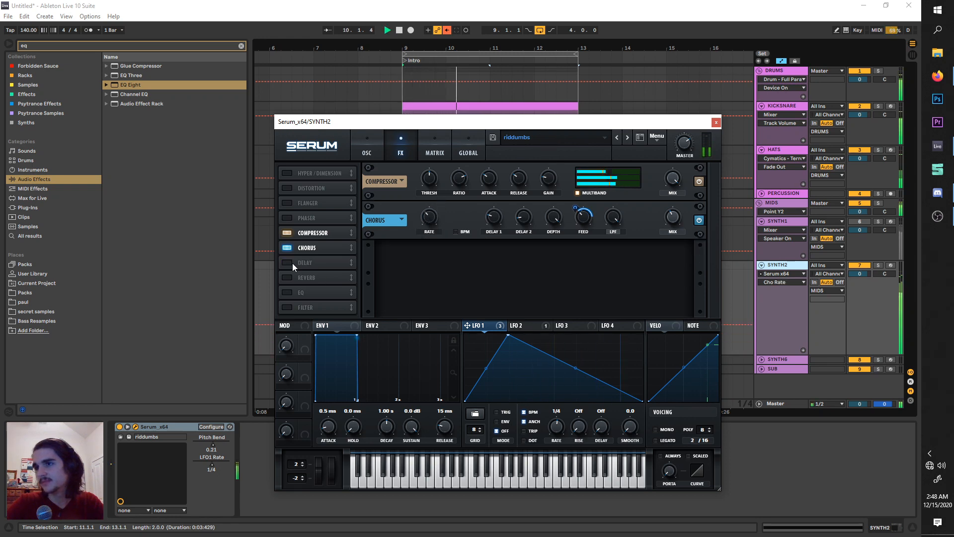
left_click(553, 217)
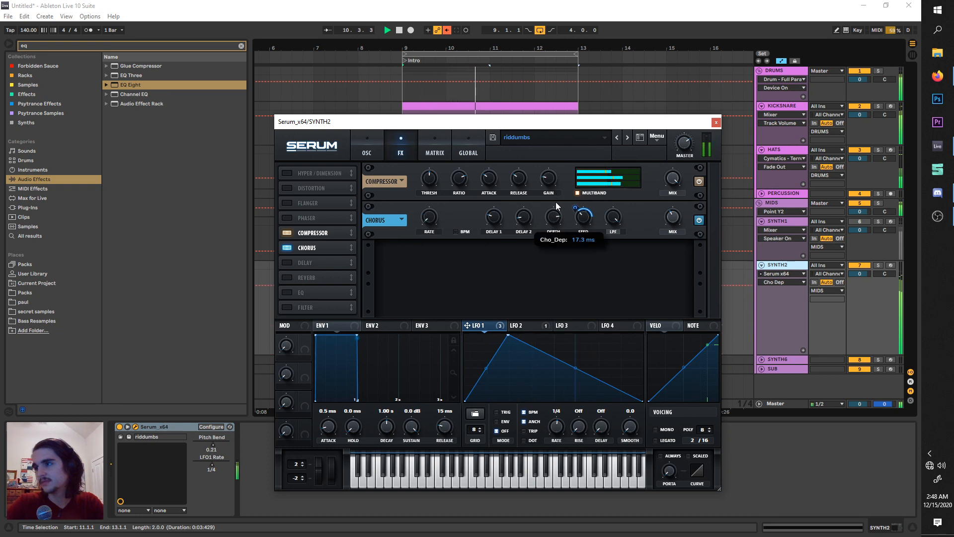
Re-enable the delay, bypass the chorus, set the linked delay time to 25.14, and fine-tune the delay mix.
left_click(288, 262)
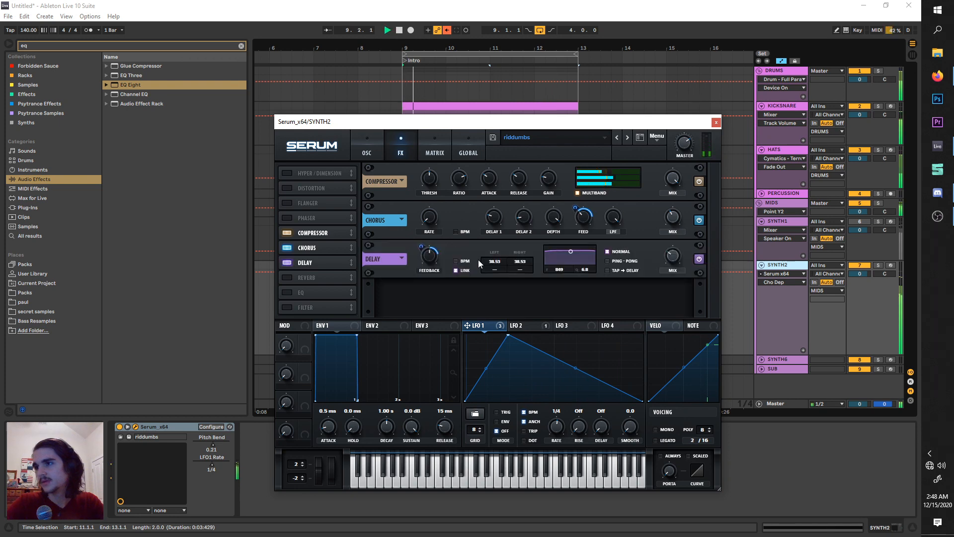
left_click_drag(493, 260, 491, 266)
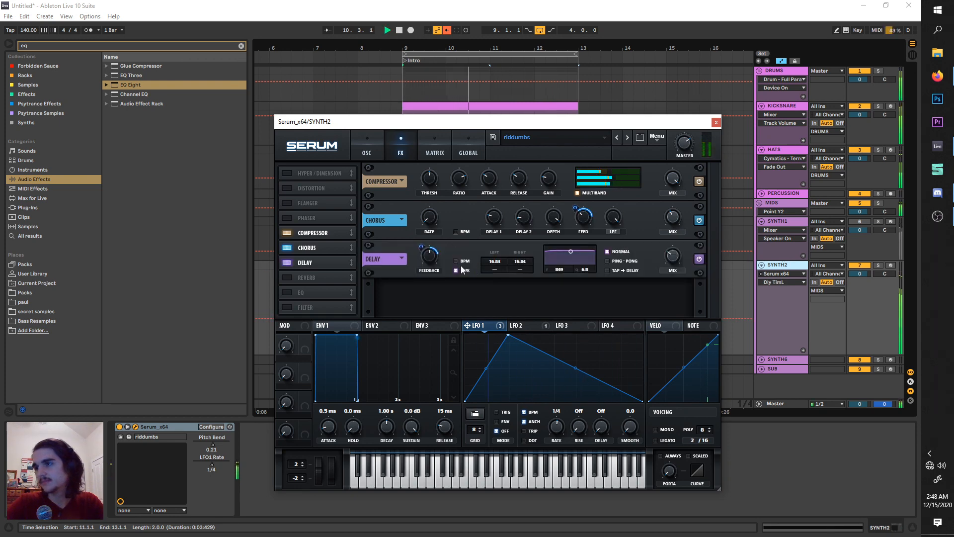
left_click(287, 247)
mouse_move(501, 224)
left_mouse_down()
mouse_move(502, 213)
mouse_move(497, 226)
left_mouse_up()
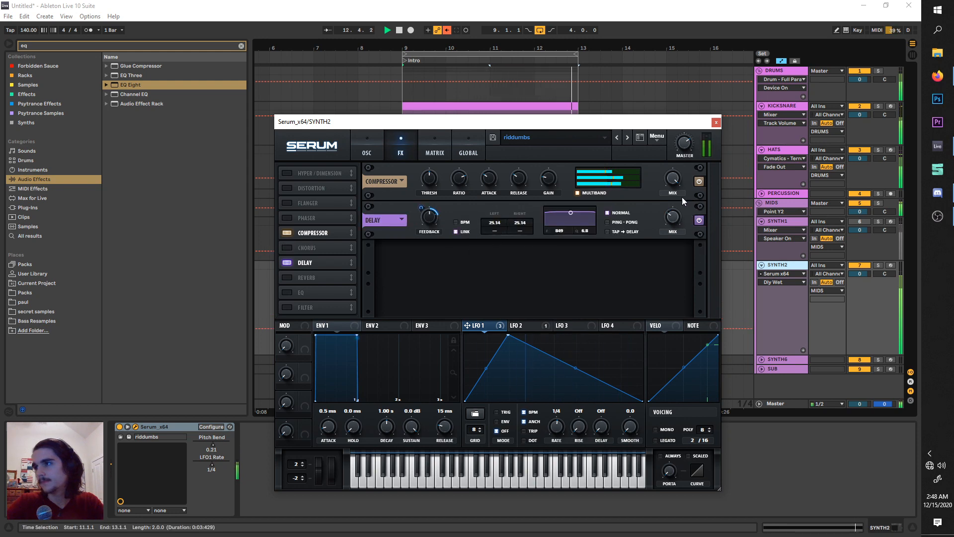
mouse_move(675, 216)
left_mouse_down()
mouse_move(684, 190)
mouse_move(673, 204)
left_mouse_up()
Turn the chorus back on, set its mix to 22%, stop playback, and close Serum.
left_click(292, 247)
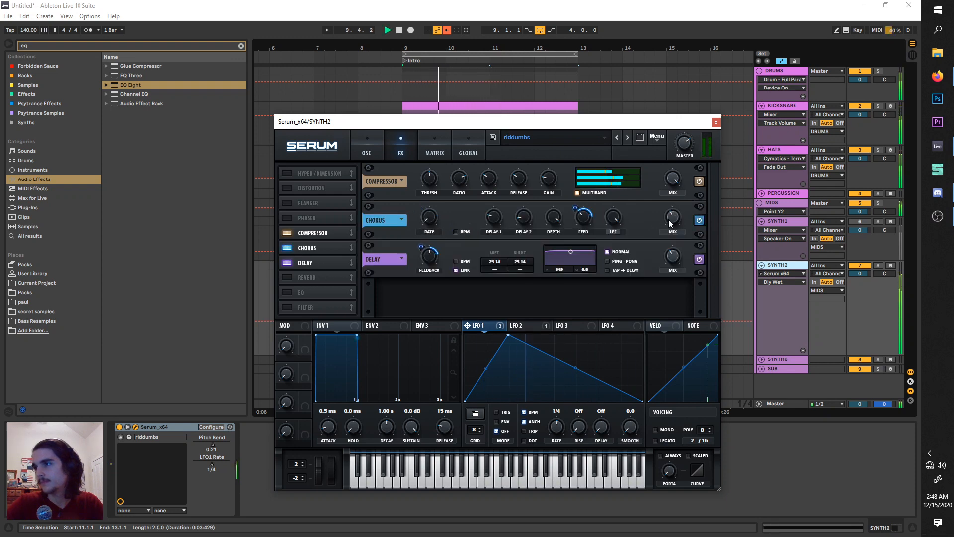
left_click_drag(669, 219, 663, 236)
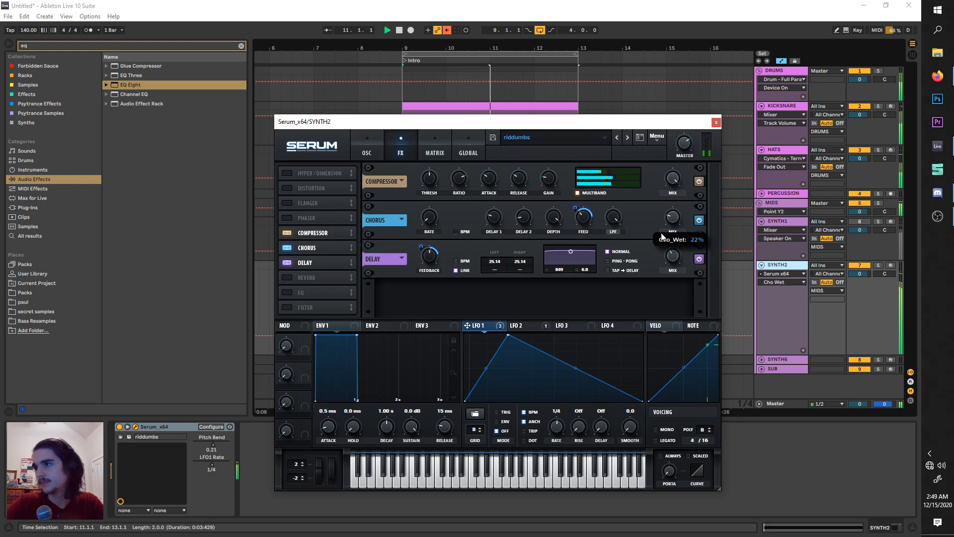
key("space")
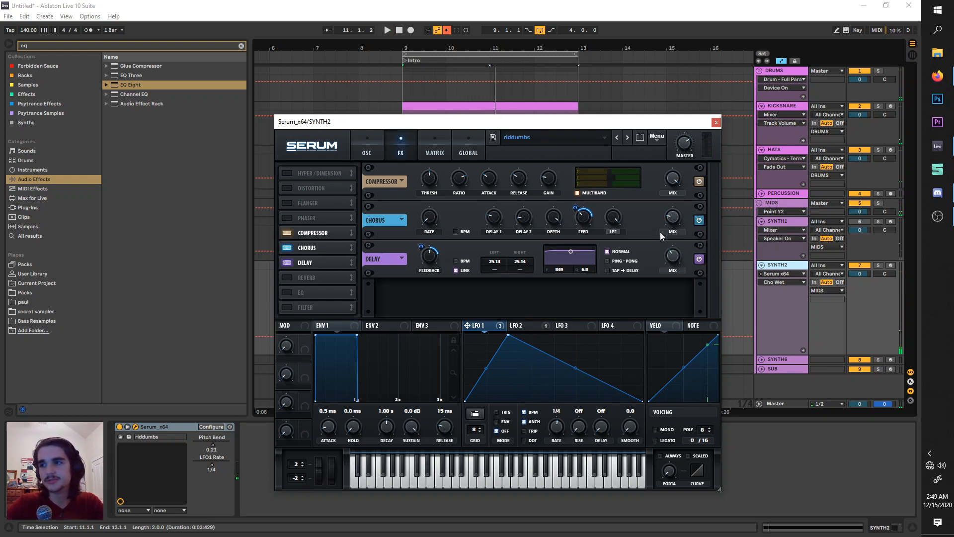
left_click(371, 154)
left_click(410, 145)
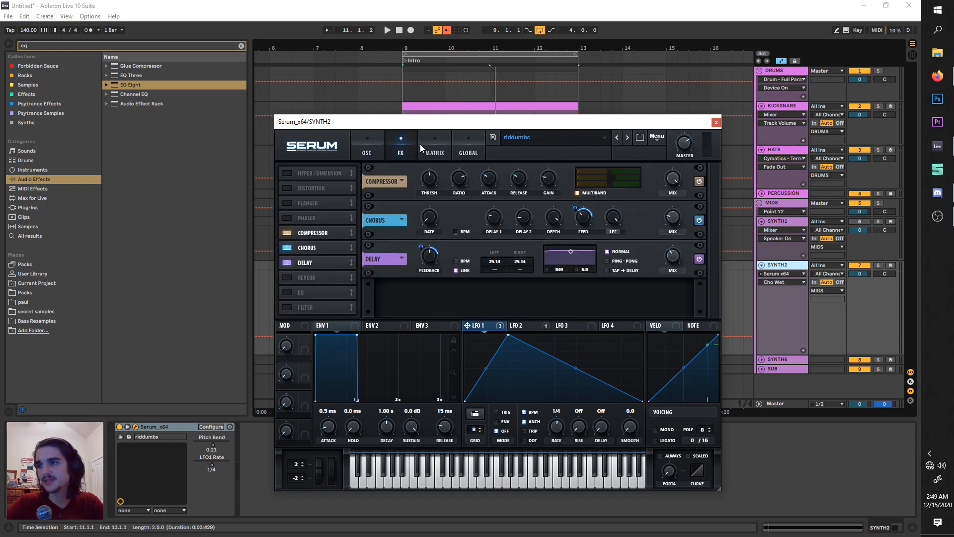
left_click(716, 122)
Duplicate the SYNTH2 track with its Serum patch and clips.
scroll(447, 278, "up", 3)
scroll(448, 281, "down", 3)
left_click(776, 271)
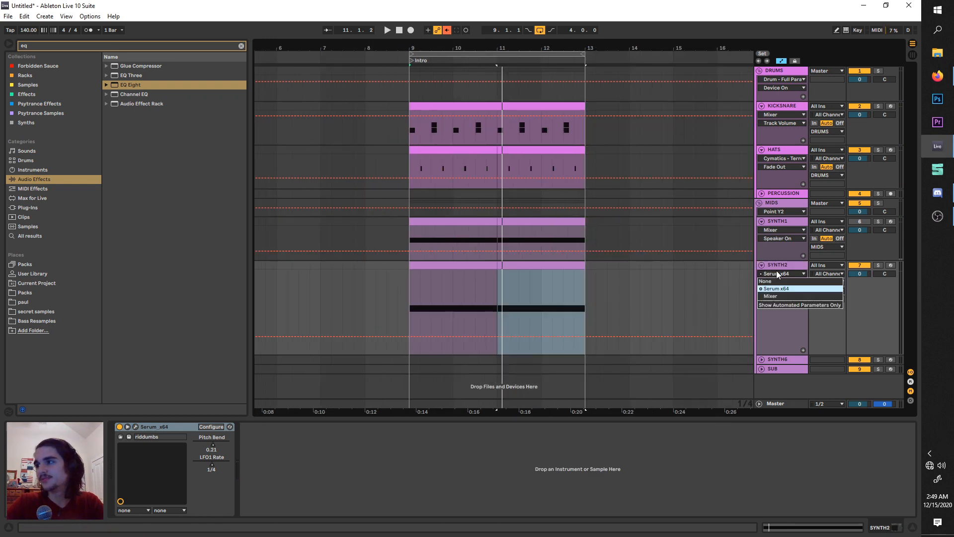
left_click(777, 266)
left_click(777, 266)
key("ctrl+d")
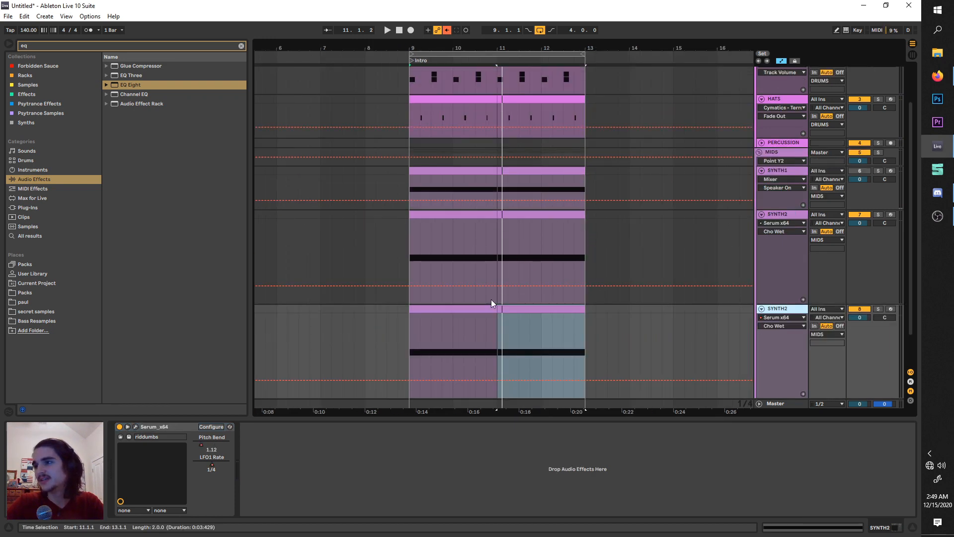
Trim the clips in bar 9 to alternate beat by beat between the two SYNTH2 tracks and duplicate the two-beat pattern.
left_click_drag(495, 309, 423, 308)
left_click_drag(495, 214, 403, 219)
scroll(439, 295, "up", 3)
left_click_drag(419, 322, 372, 228)
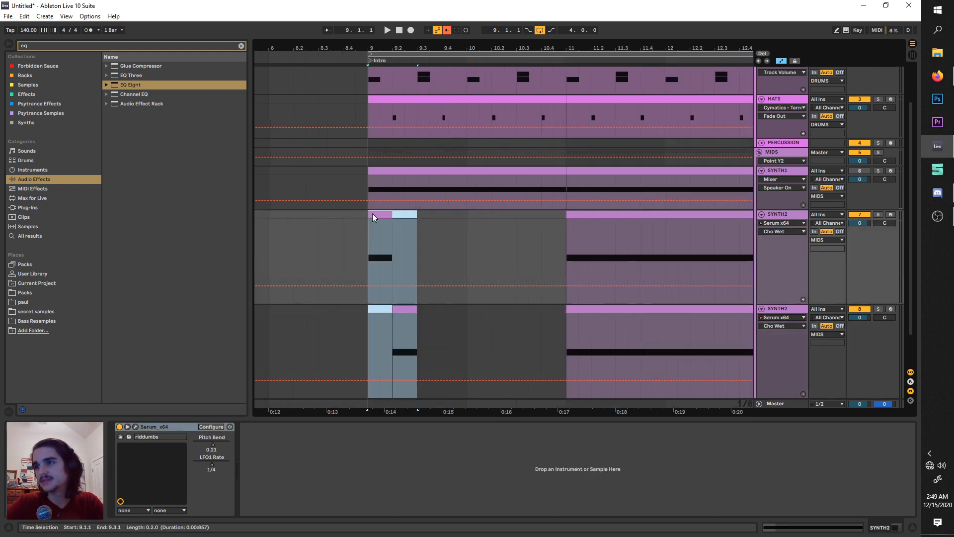
key("ctrl+d")
Clear bars 11 and 12 on both SYNTH2 tracks, repeat the bar 9 pattern through bar 12, and play the loop.
scroll(463, 288, "down", 3)
left_click_drag(545, 351, 460, 231)
key("Delete")
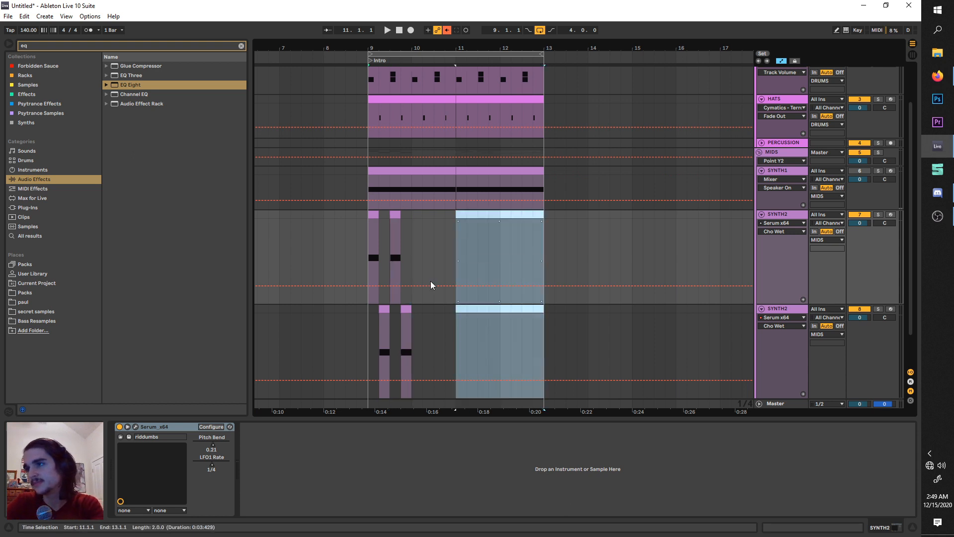
left_click_drag(415, 333, 363, 211)
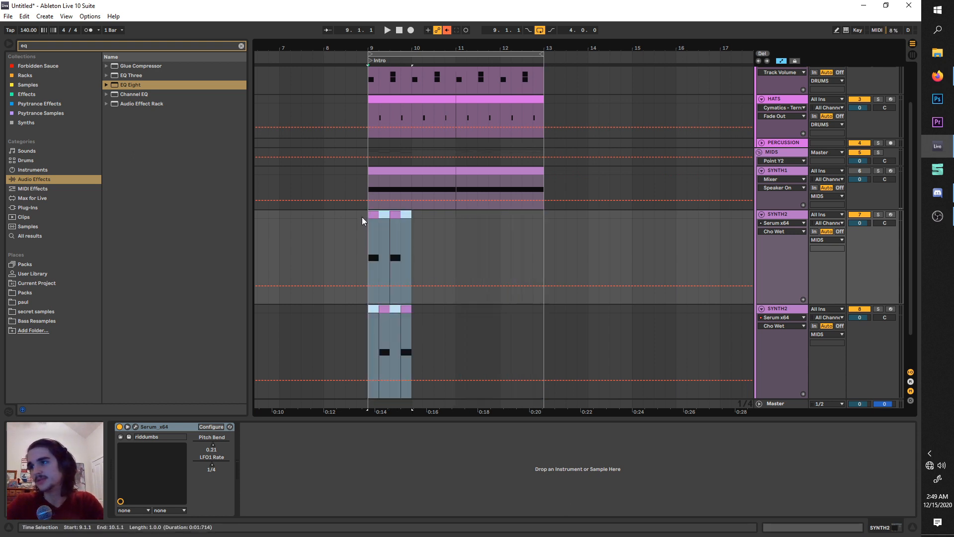
key("ctrl+d")
key("ctrl+d")
key("ctrl+d")
key("space")
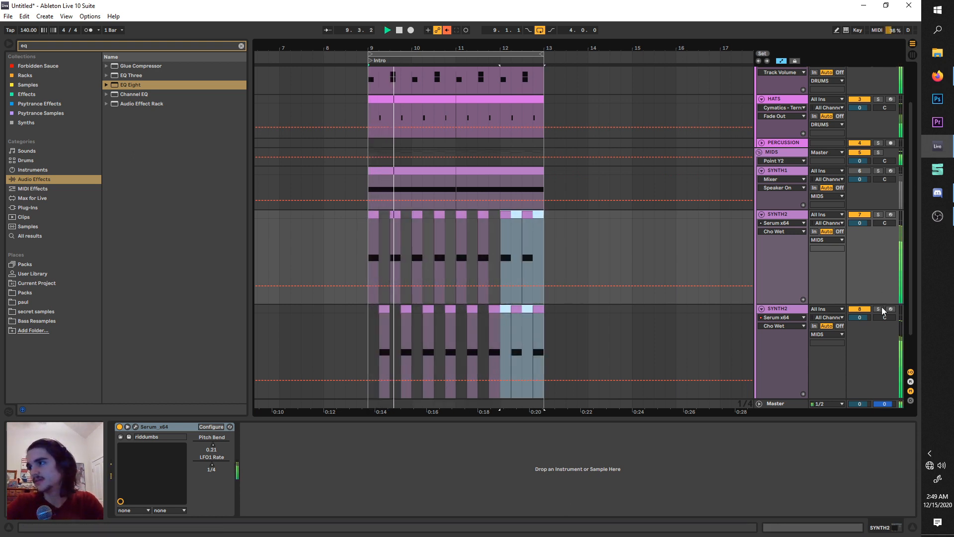
Audition the alternating pattern and move bar 10's last-beat clip from the lower SYNTH2 track to the upper one.
double_click(782, 309)
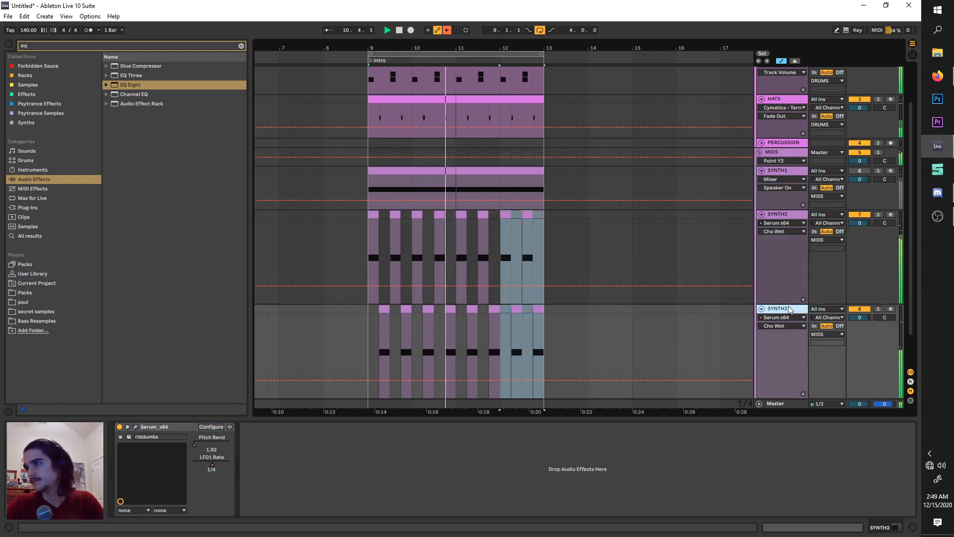
key("space")
key("space")
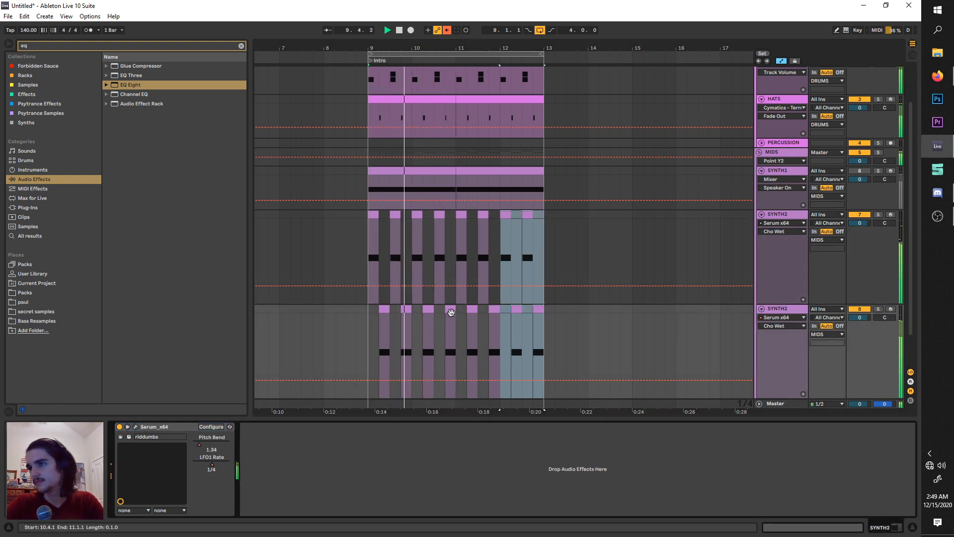
left_click_drag(455, 317, 454, 265)
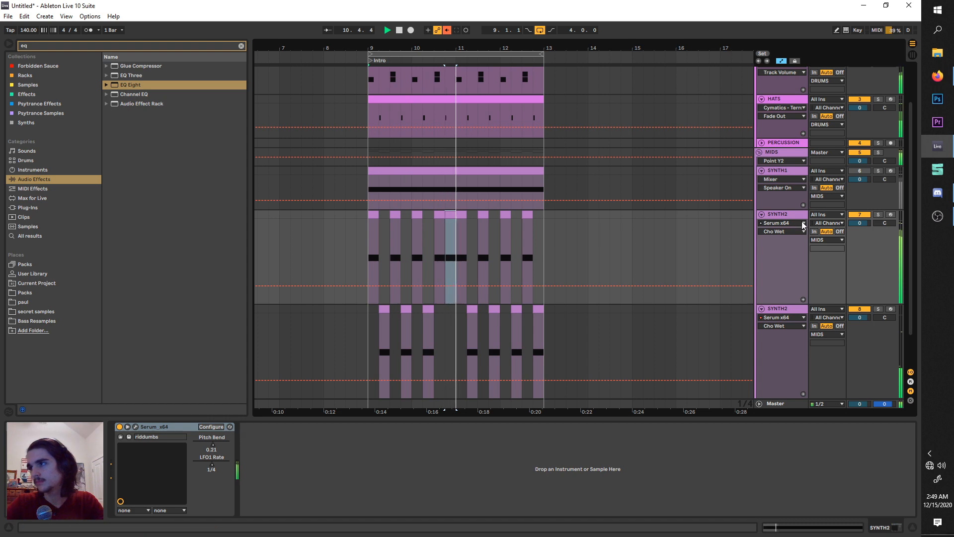
Open Serum on the lower SYNTH2 track, adjust oscillator B's Sync amount by ear during playback, and close it.
left_click(776, 300)
left_click(779, 307)
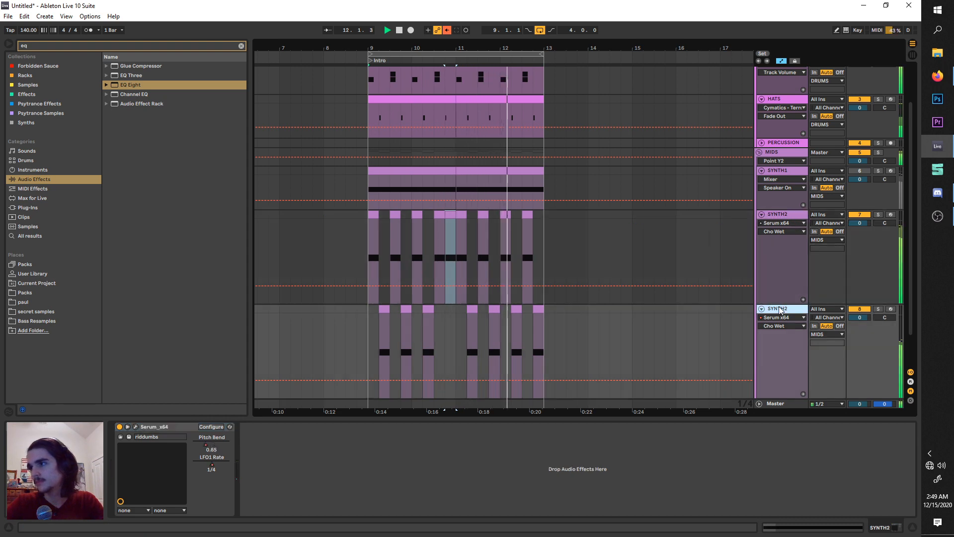
left_click(135, 426)
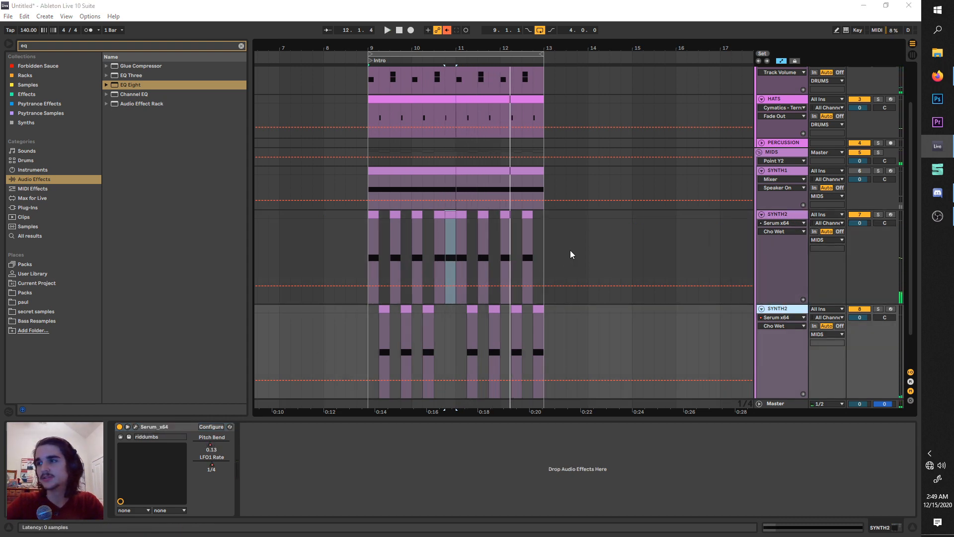
key("space")
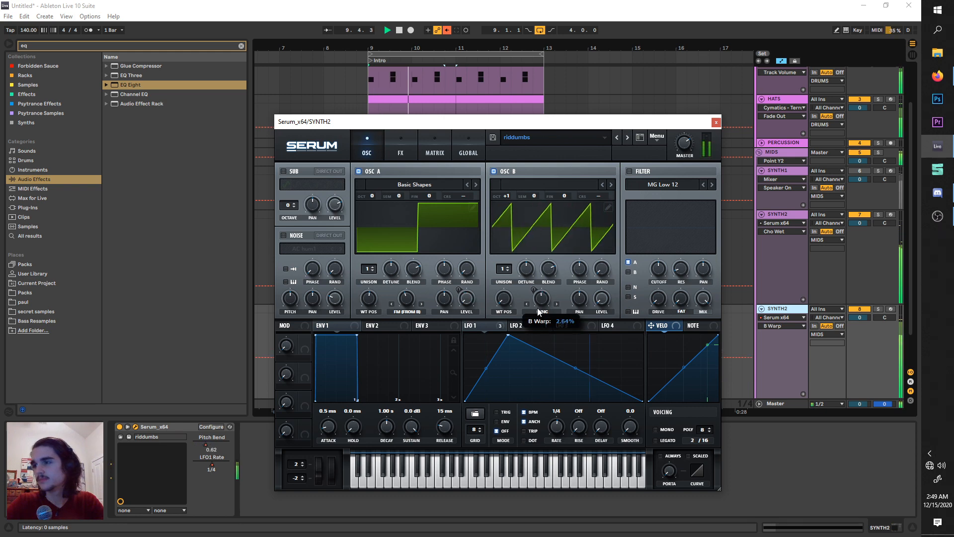
left_click(544, 322)
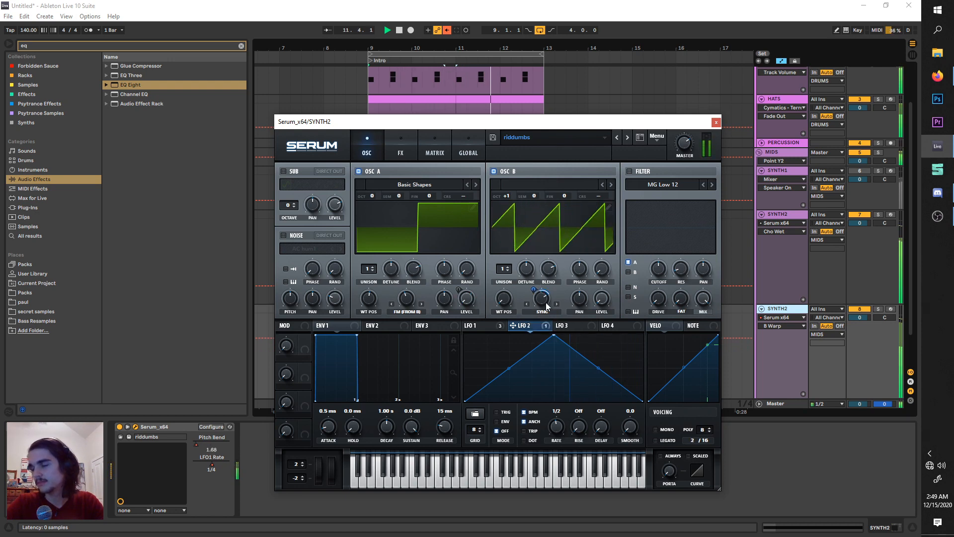
left_click(715, 122)
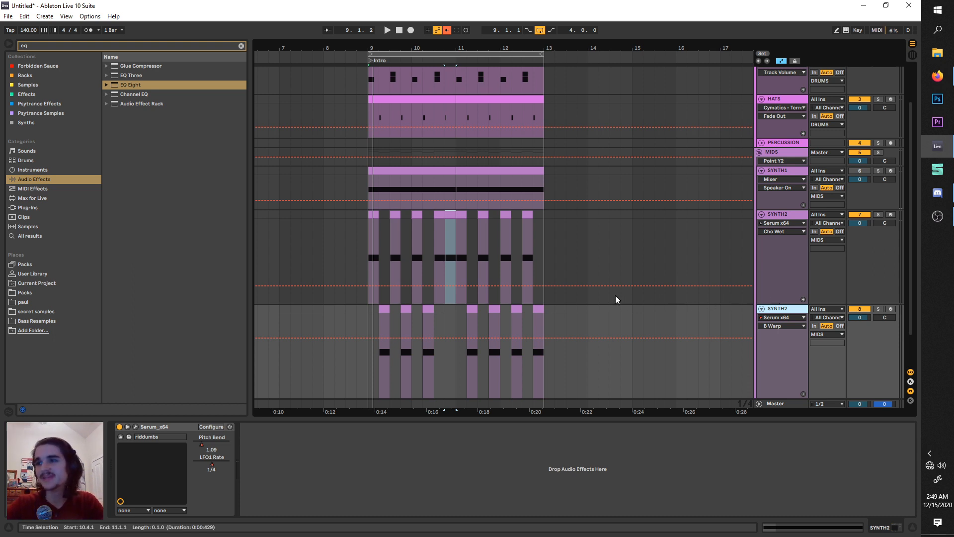
Group the upper SYNTH2 track and move the lower SYNTH2 track into the same group.
scroll(646, 283, "down", 2)
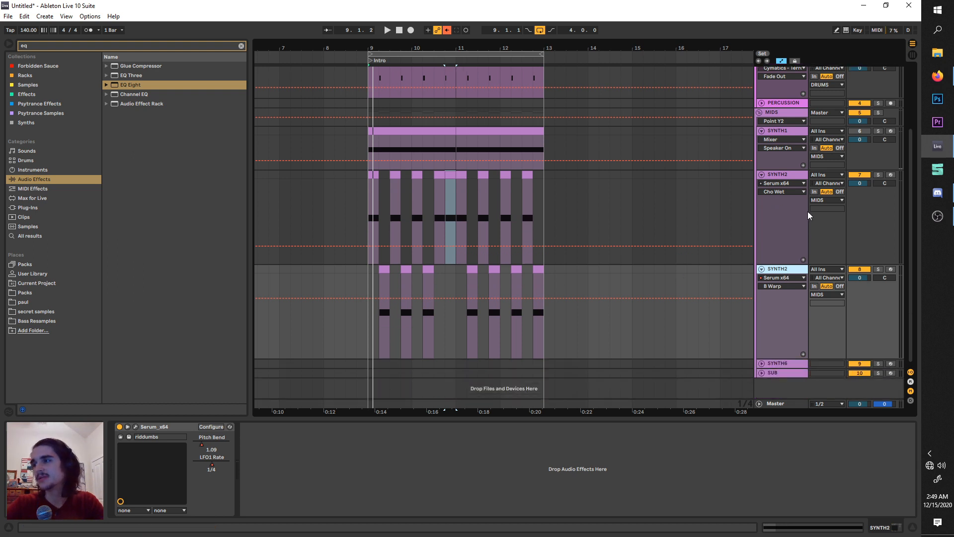
left_click(784, 178)
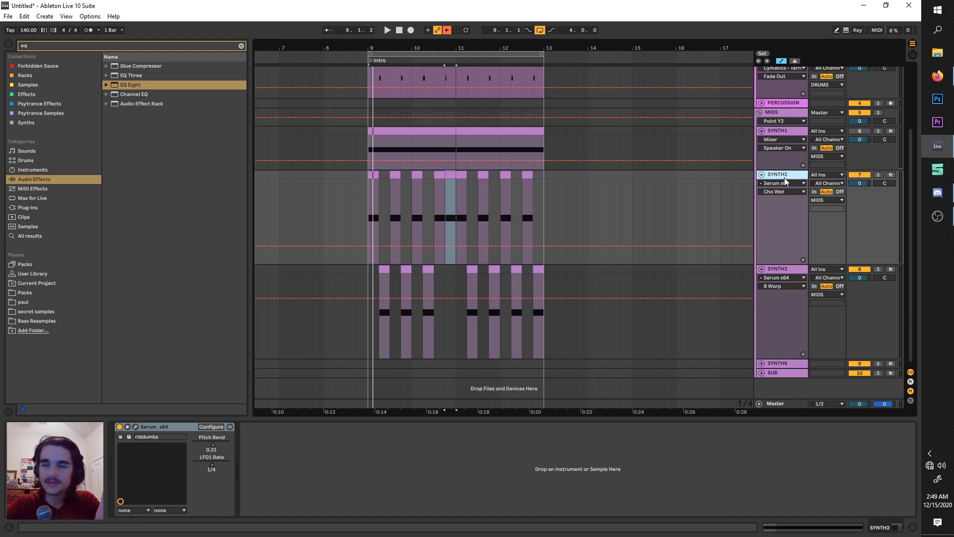
key("ctrl+g")
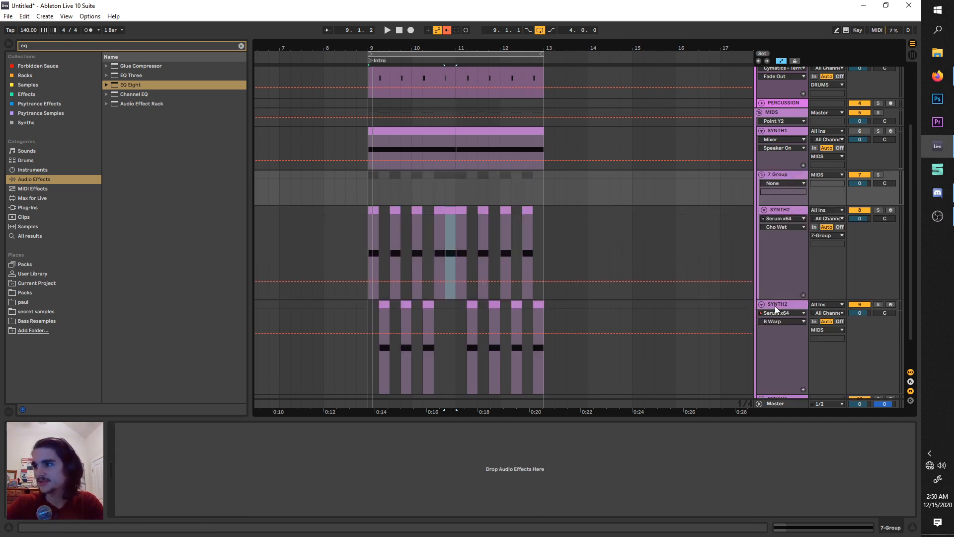
left_click(776, 304)
left_click_drag(776, 304, 779, 177)
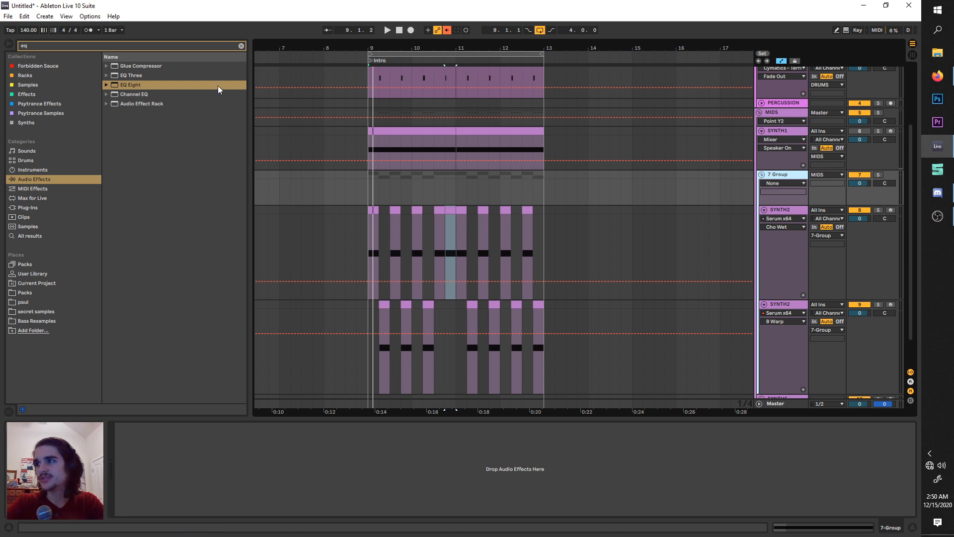
Add an EQ Eight to the synth group, make band 1 a low cut at about 102 Hz, and start playback.
left_click(116, 89)
left_click_drag(170, 365, 177, 470)
left_click(151, 503)
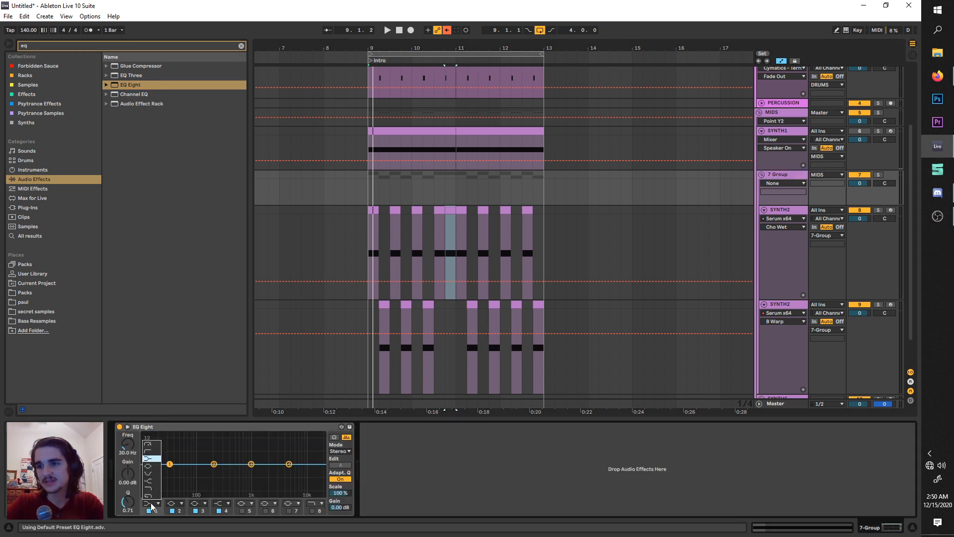
left_click(153, 445)
left_click_drag(170, 464, 197, 471)
key("space")
Delete the lower SYNTH2 track and refill bars 9 to 12 of the remaining SYNTH2 track with continuous clips.
scroll(341, 288, "down", 2)
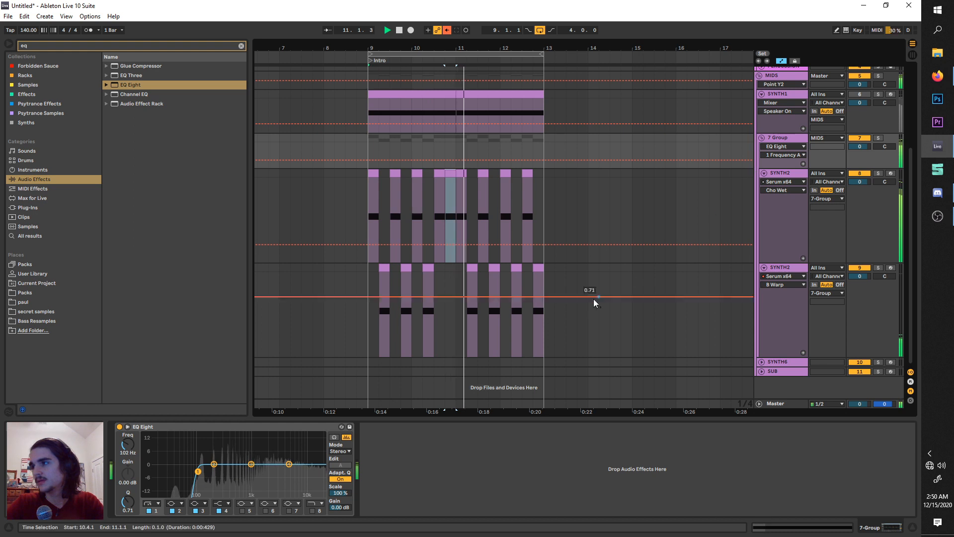
left_click(775, 269)
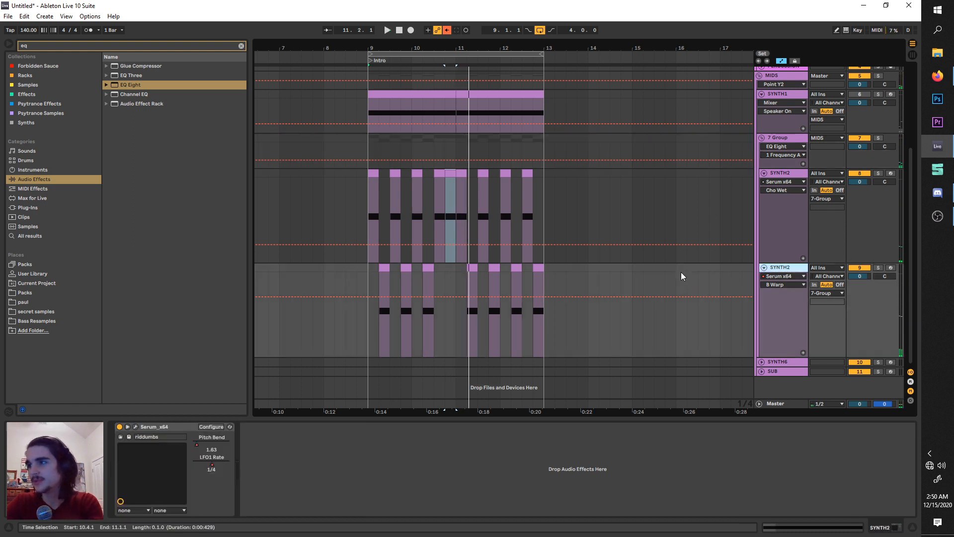
key("Delete")
left_click_drag(377, 177, 543, 173)
key("space")
left_click(464, 173)
key("space")
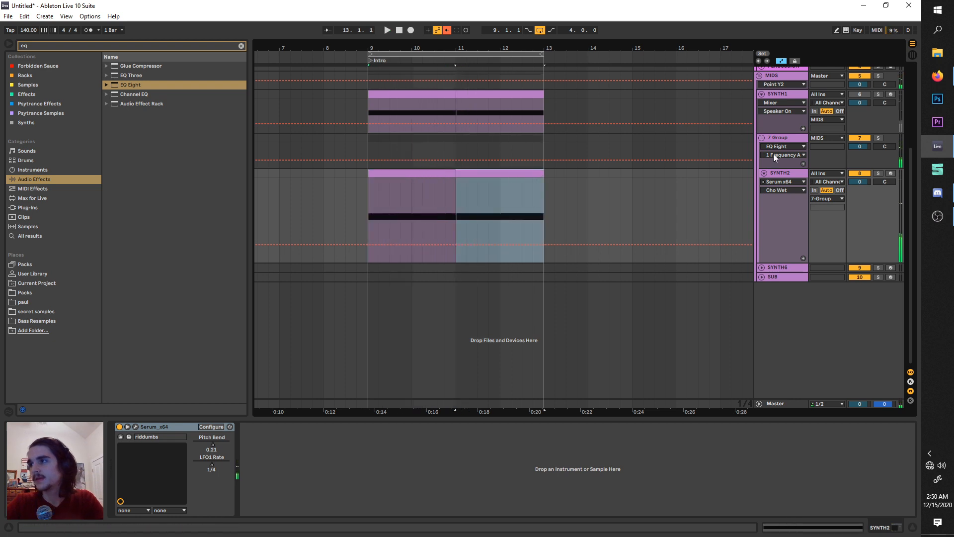
Duplicate the full-length SYNTH2 track inside the group.
key("ctrl+d")
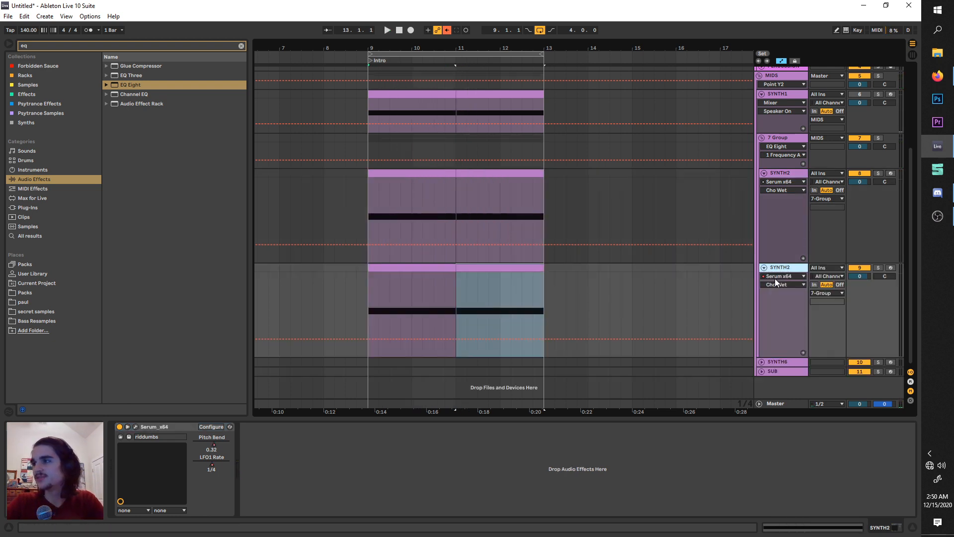
Move the lower SYNTH2 track out of the group and switch its Serum patch to a Basic Shapes sine with OSC B off.
left_click_drag(746, 334, 767, 357)
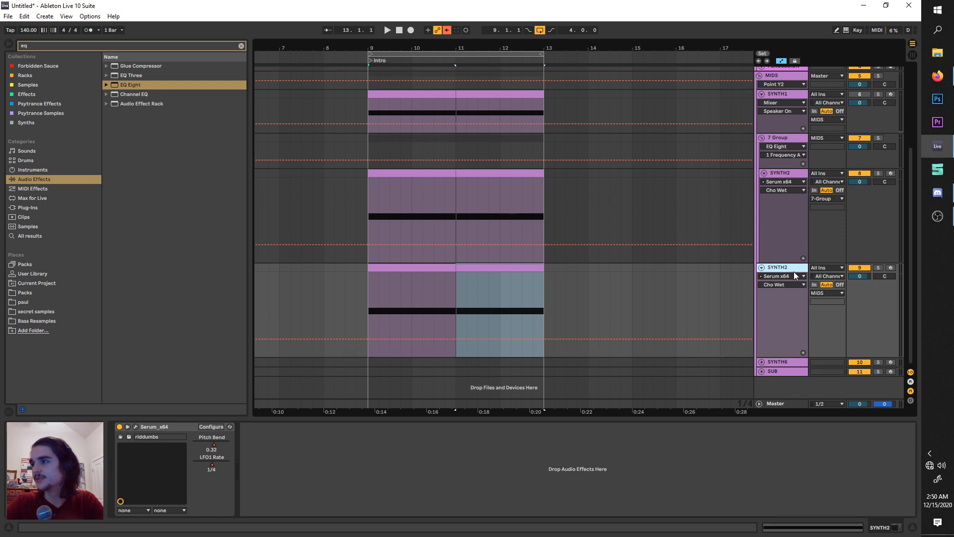
left_click(136, 427)
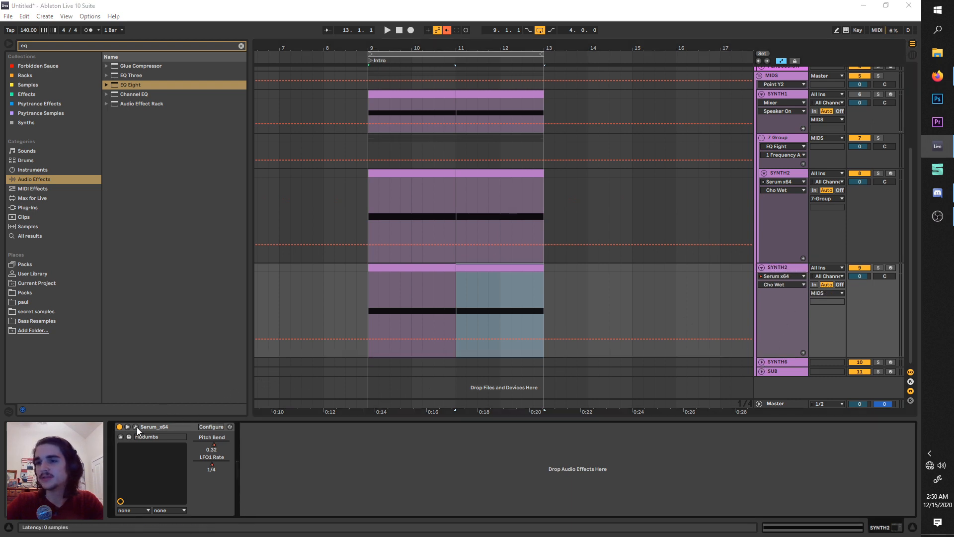
left_click(395, 183)
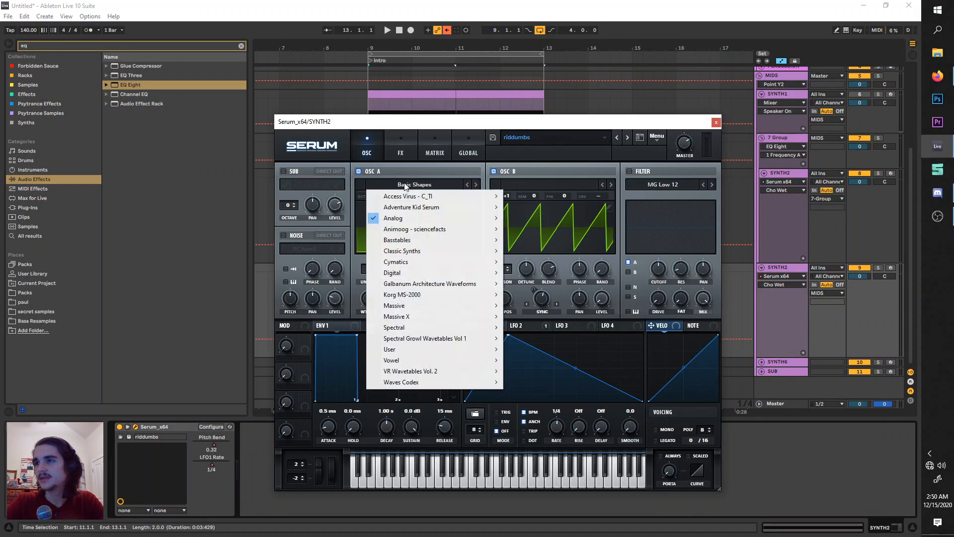
mouse_move(427, 218)
left_click(527, 265)
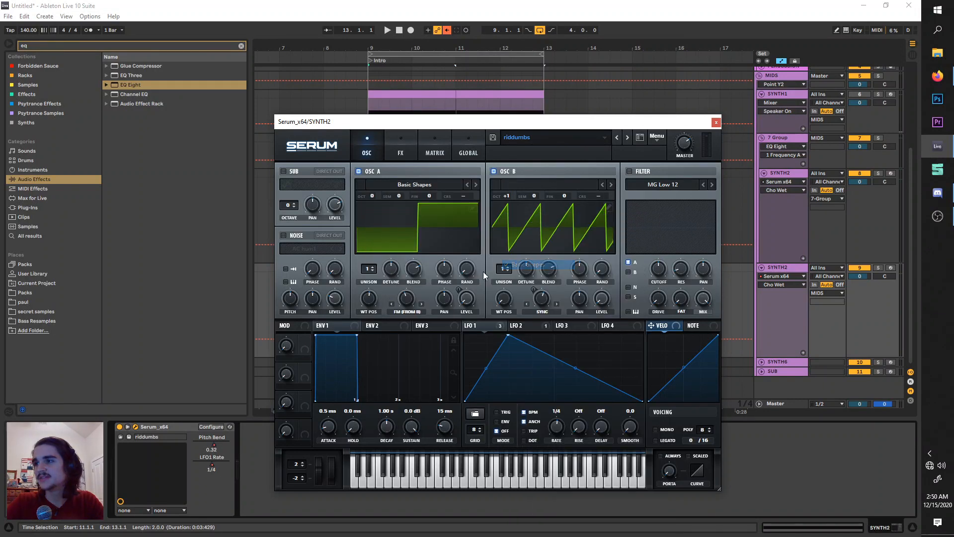
left_click_drag(370, 298, 370, 350)
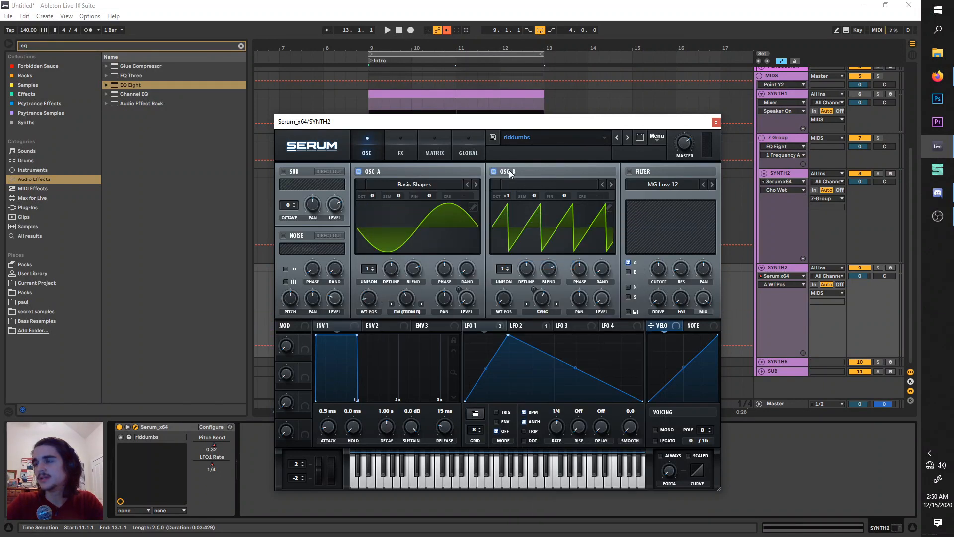
left_click(509, 169)
Turn off the compressor, chorus and delay effects in the lower SYNTH2 track's Serum patch.
left_click(414, 141)
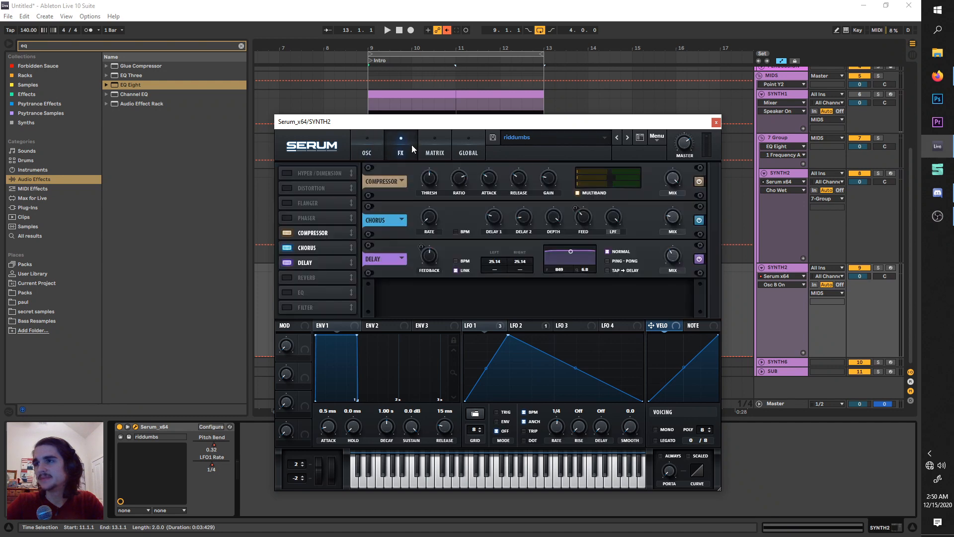
left_click(287, 232)
left_click(288, 247)
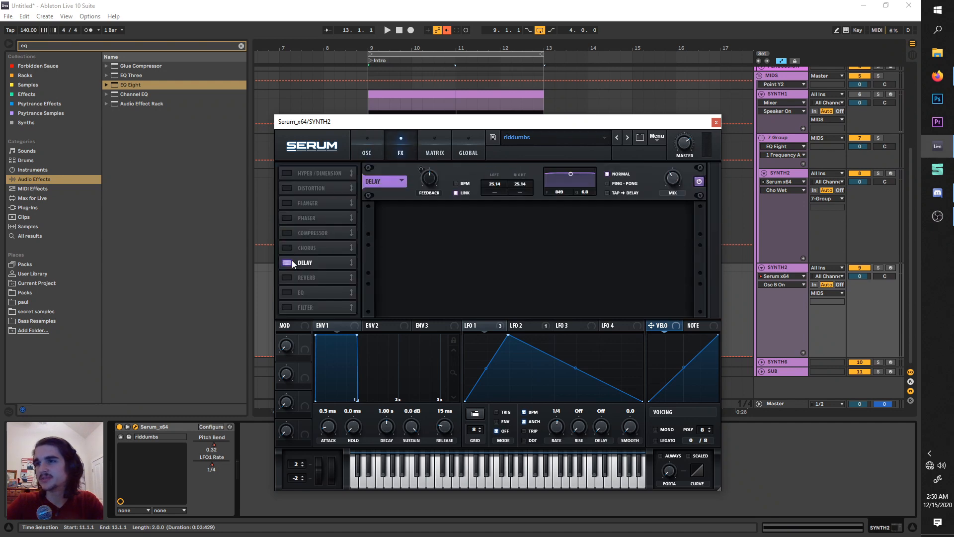
left_click(288, 261)
left_click(377, 141)
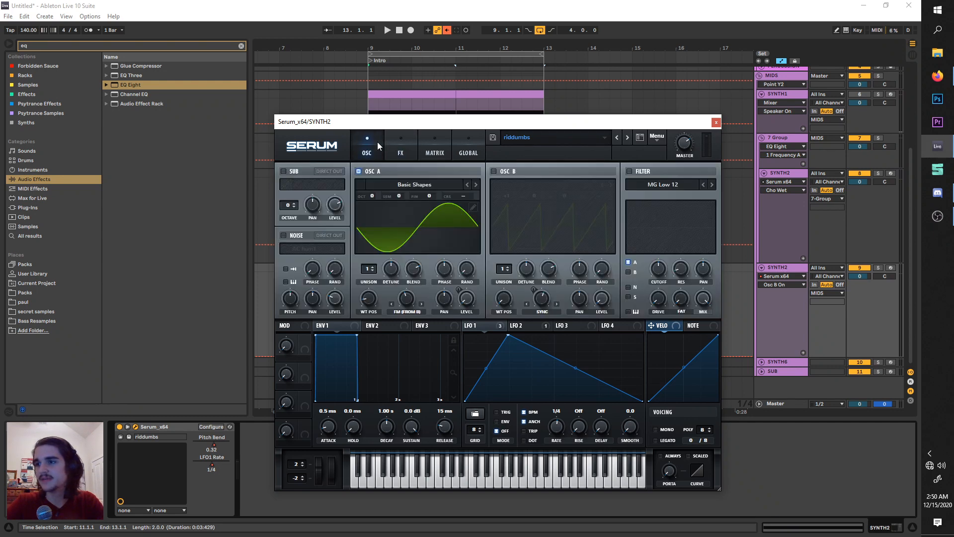
Audition the lower SYNTH2 track soloed and enable Tube distortion in its Serum patch with about 41% drive.
key("space")
left_click(878, 267)
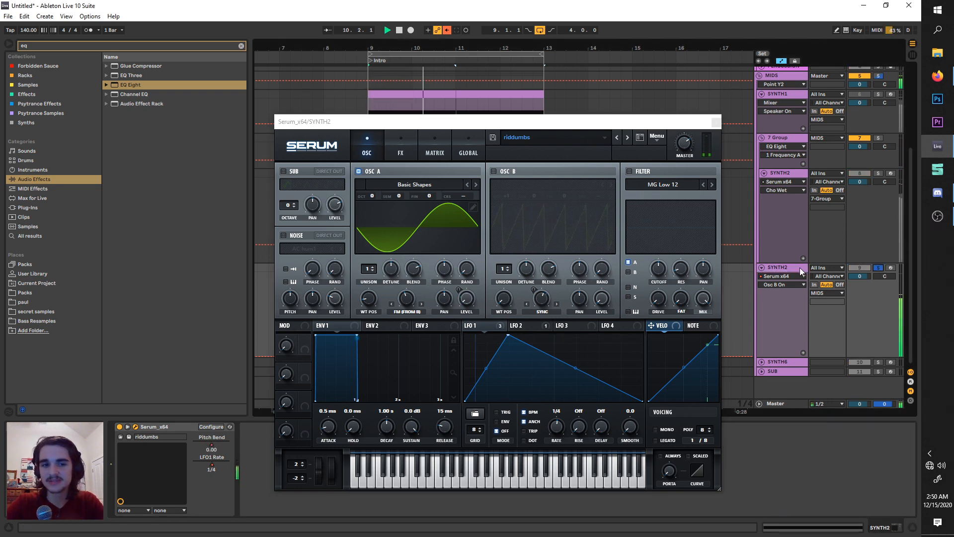
left_click(402, 157)
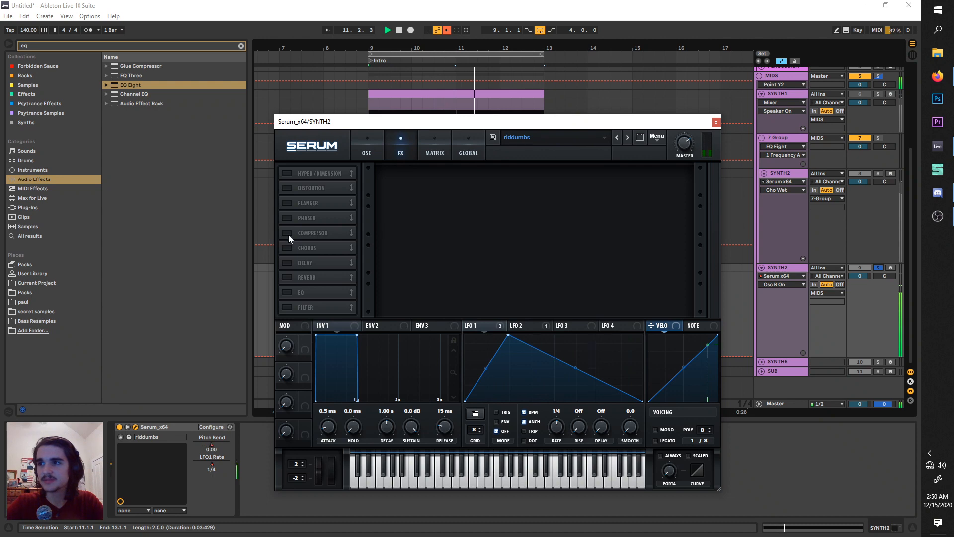
left_click(287, 188)
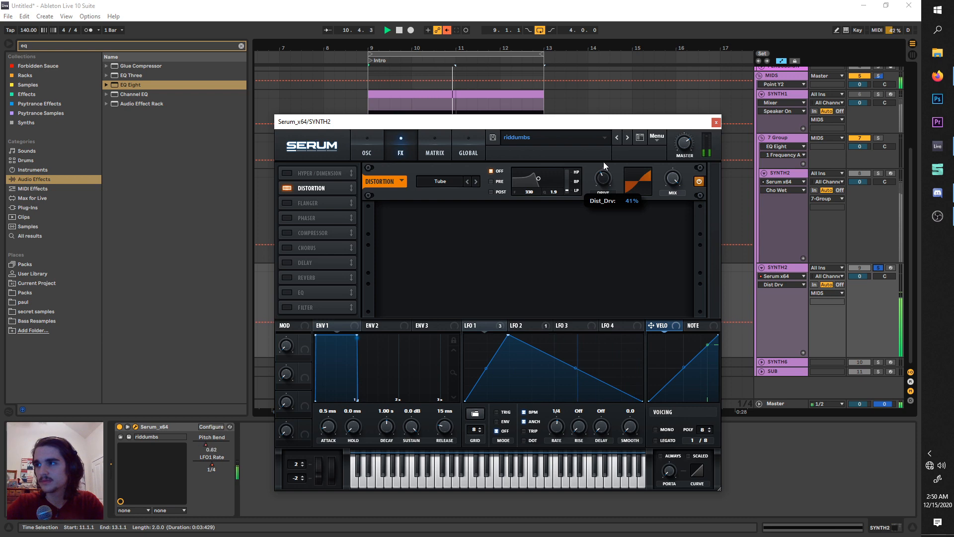
key("space")
Add an EQ Eight to the lower SYNTH2 track and make band 4 a high cut at about 225 Hz.
left_click_drag(115, 86, 244, 440)
left_click(416, 122)
left_click(468, 145)
left_click_drag(482, 121, 558, 122)
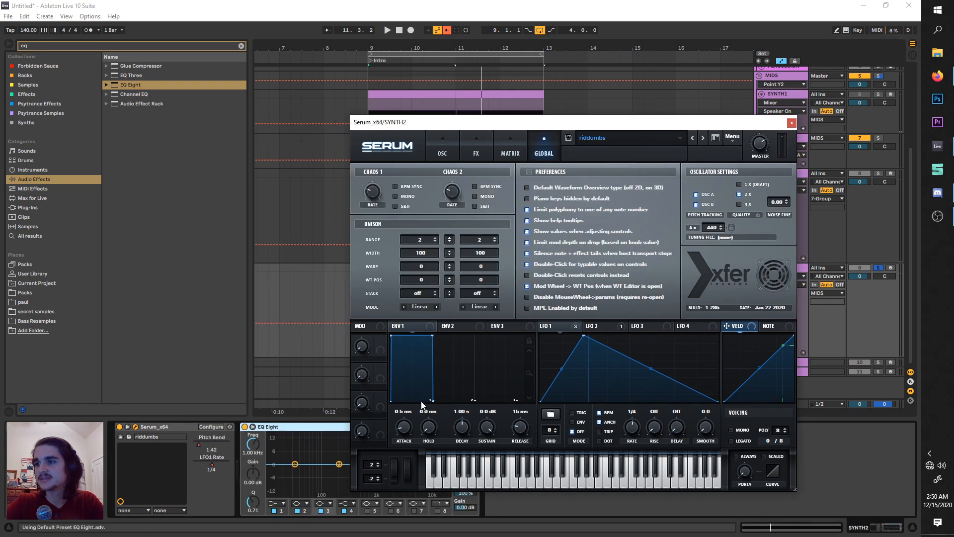
left_click_drag(462, 127, 627, 115)
left_click_drag(415, 465, 341, 471)
left_click(345, 504)
left_click(348, 498)
Start playback, close the Serum window and unsolo the lower SYNTH2 track to hear it with the other tracks.
key("space")
left_click_drag(673, 107, 416, 221)
left_click(698, 225)
left_click(878, 268)
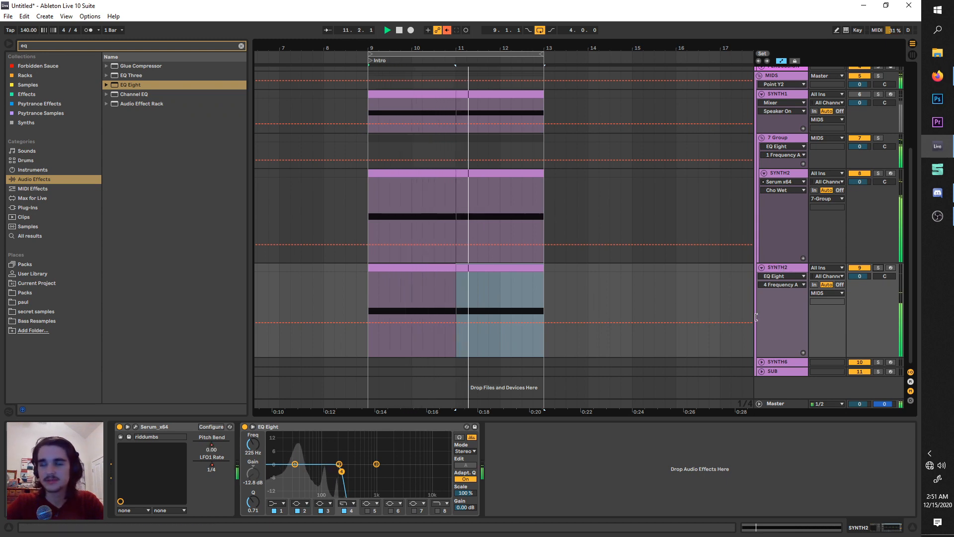
Set the master volume of the lower SYNTH2 track's Serum patch to about 84% and close the plugin window.
left_click(135, 426)
left_click(674, 182)
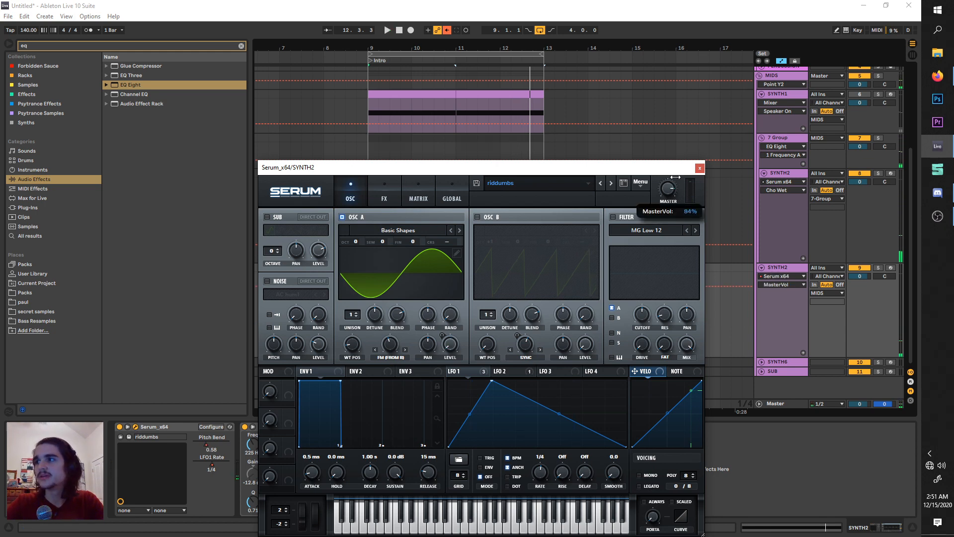
left_click_drag(675, 177, 674, 184)
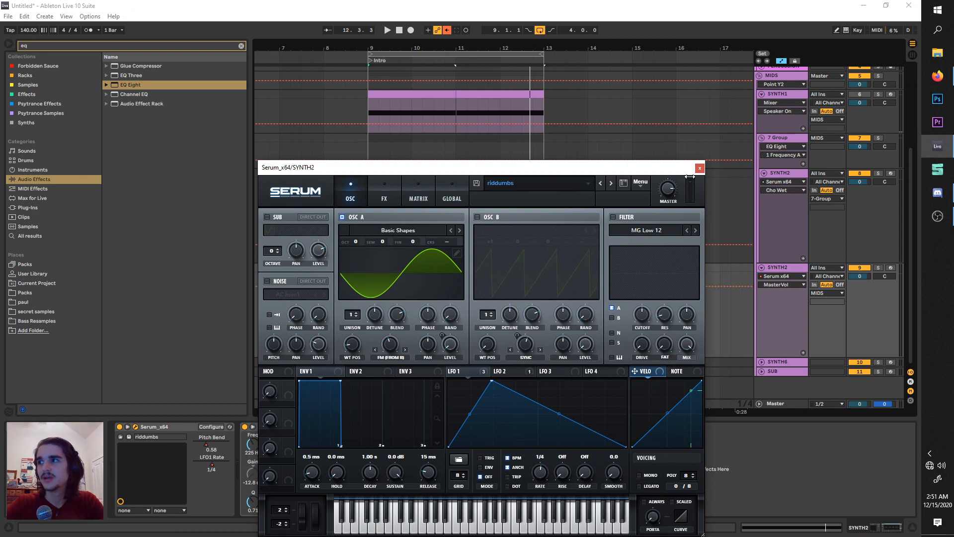
mouse_move(674, 194)
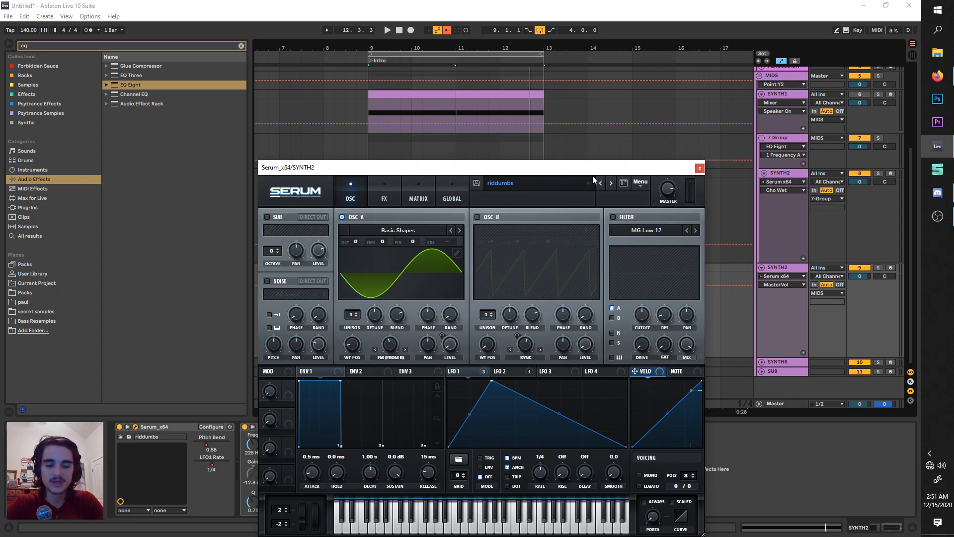
left_click(699, 168)
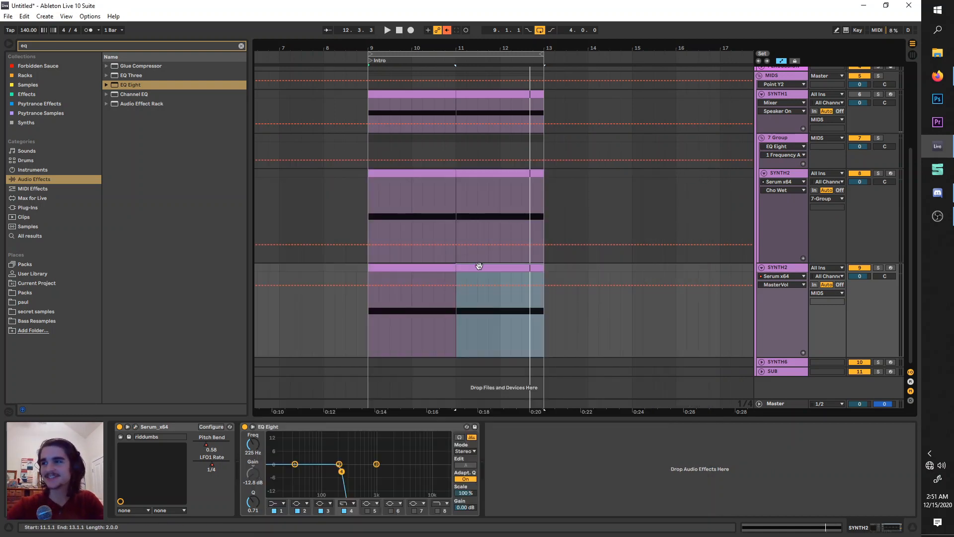
Place the insert marker at the start of bar 13 on the grouped SYNTH2 track.
scroll(411, 228, "up", 2)
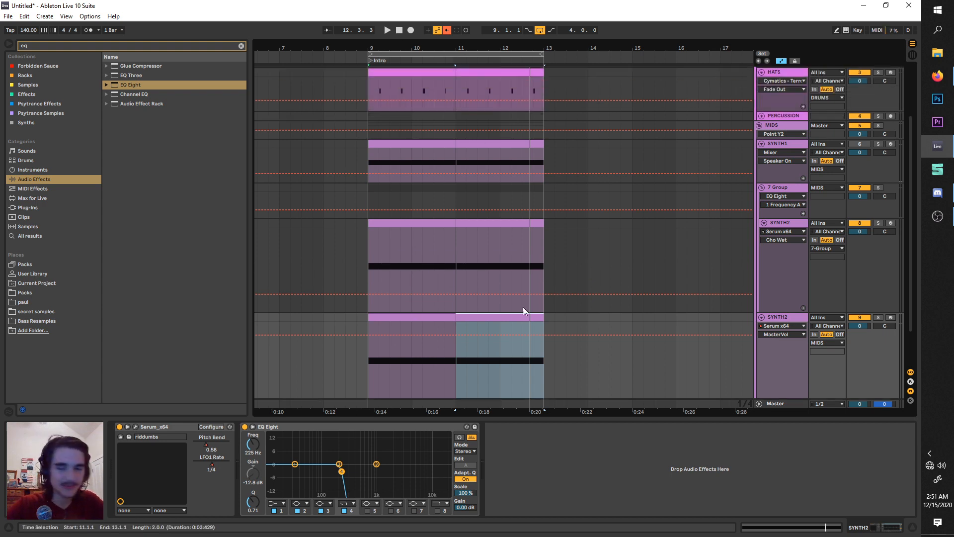
left_click(550, 380)
left_click(547, 355)
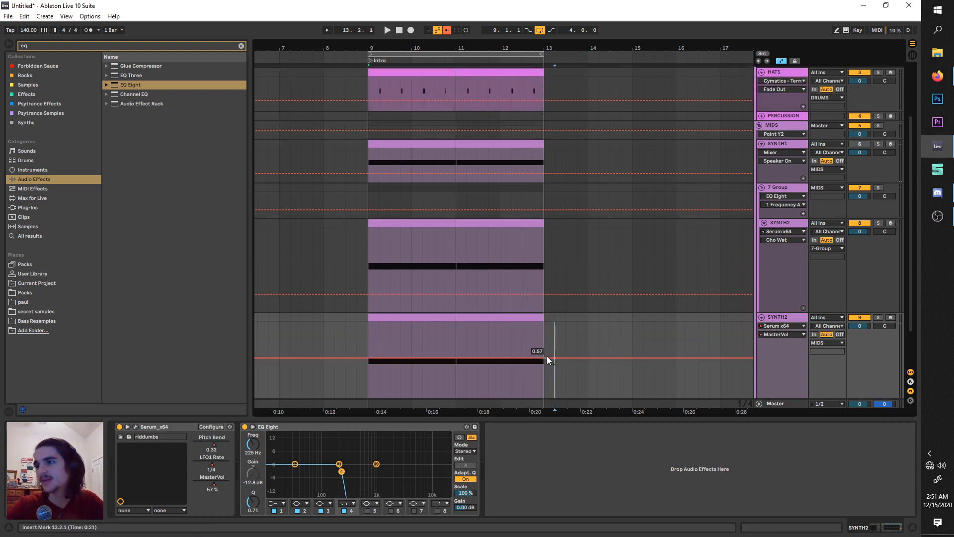
left_click_drag(545, 380, 546, 223)
left_click(546, 223)
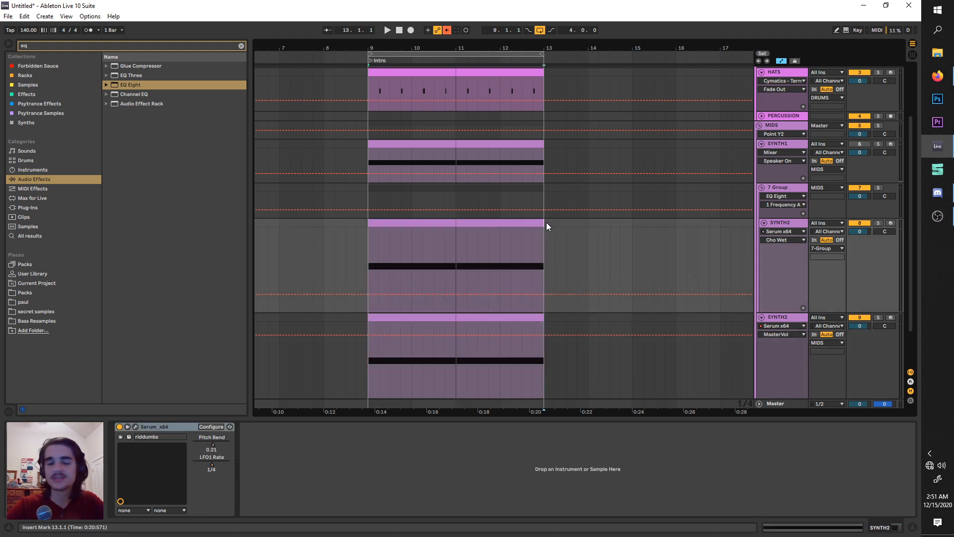